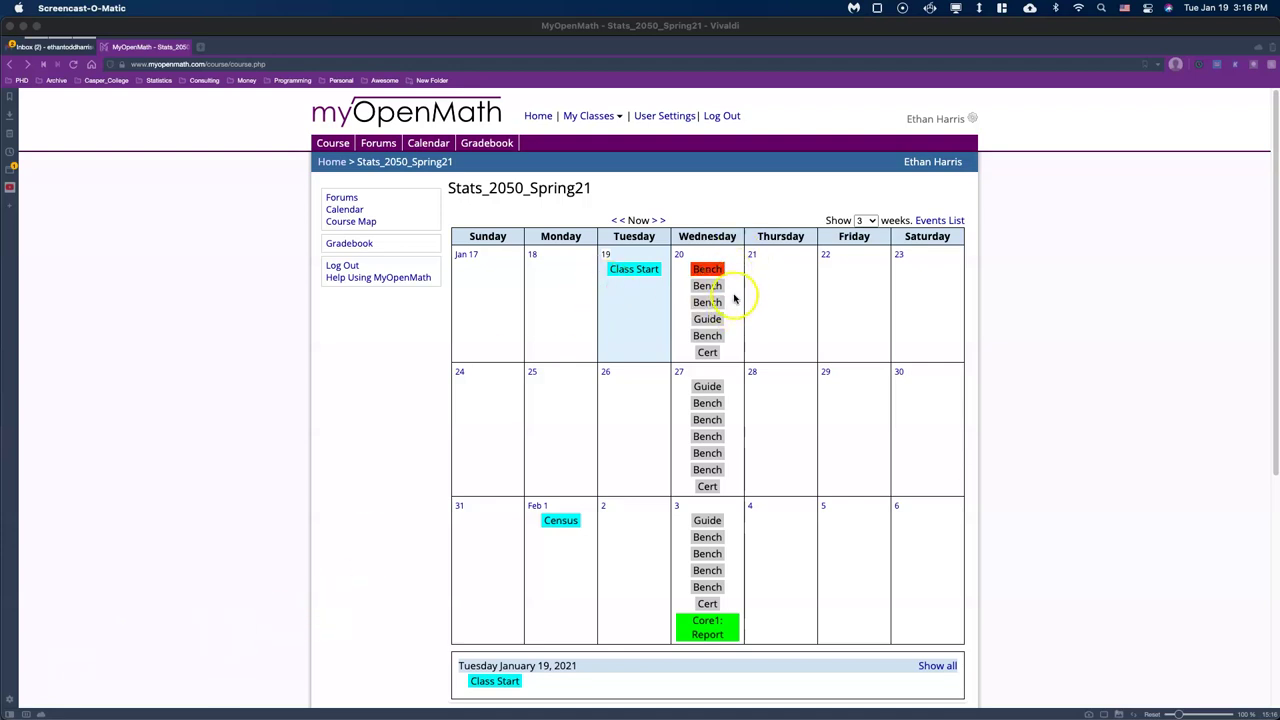
Open Benchmark: Types of Data from the January 20 calendar entries and redeem a LatePass for it
left_click(734, 306)
scroll(710, 400, "down", 5)
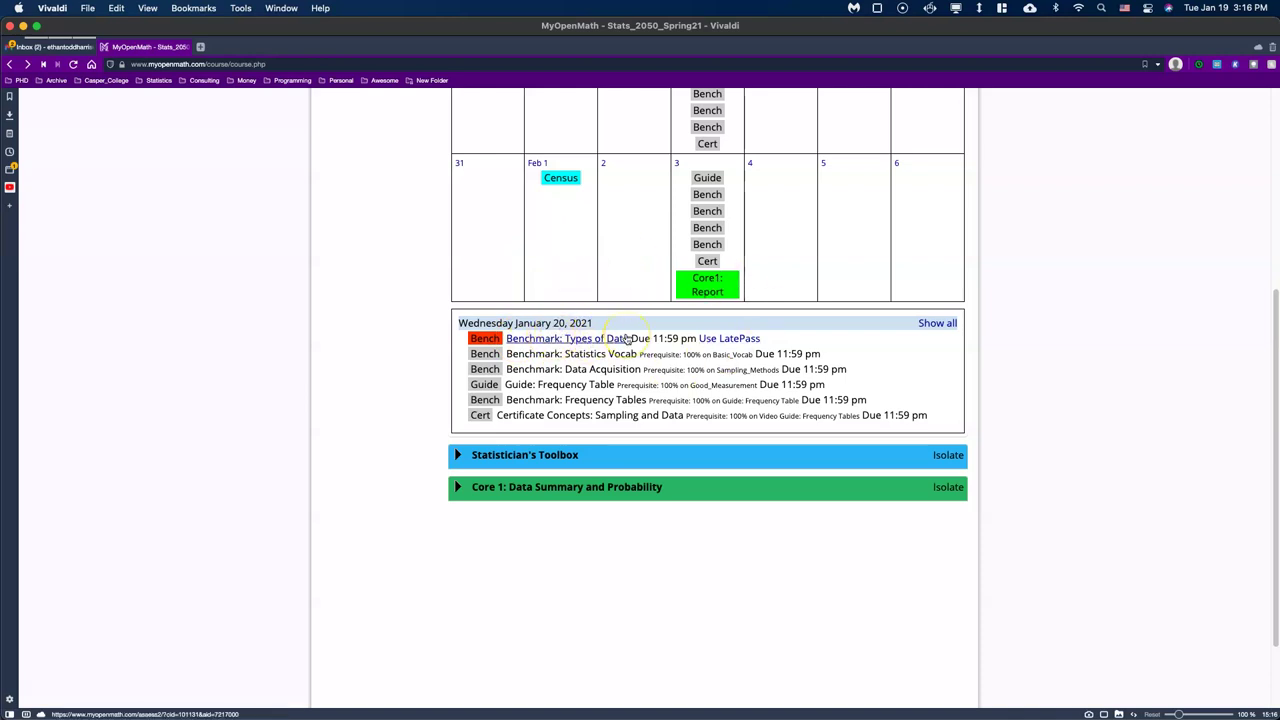
scroll(640, 310, "up", 5)
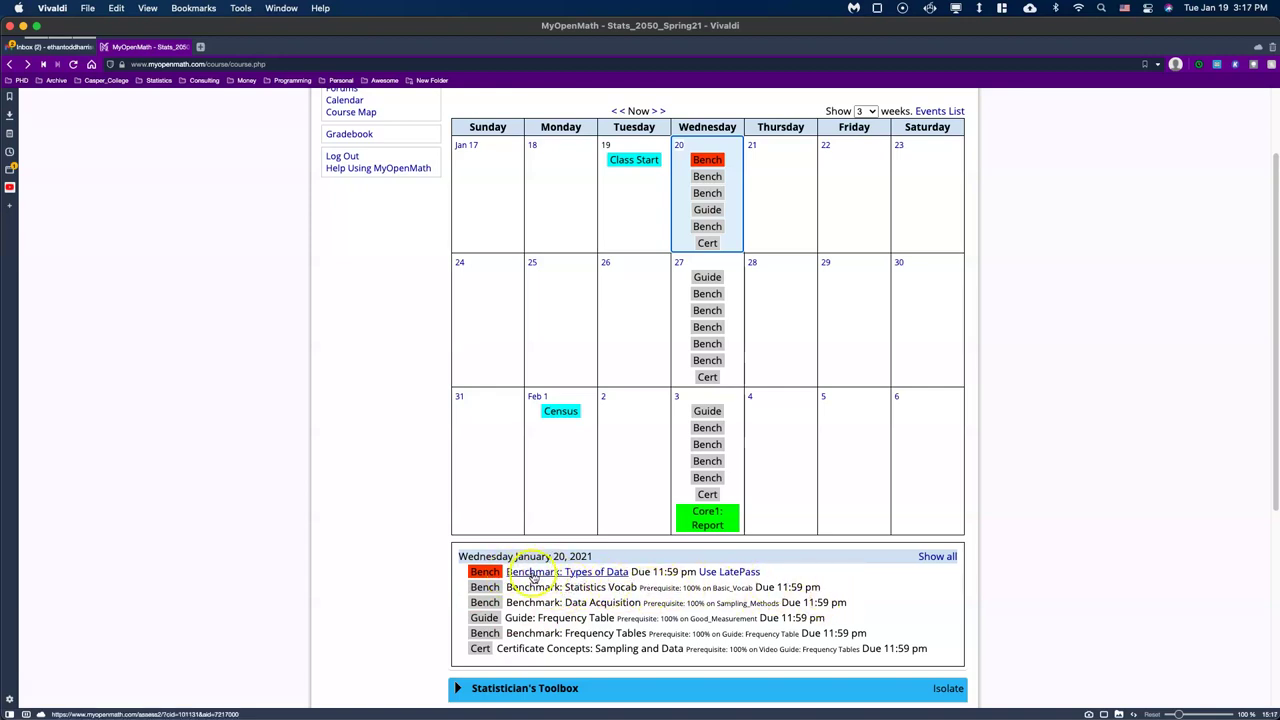
left_click(533, 577)
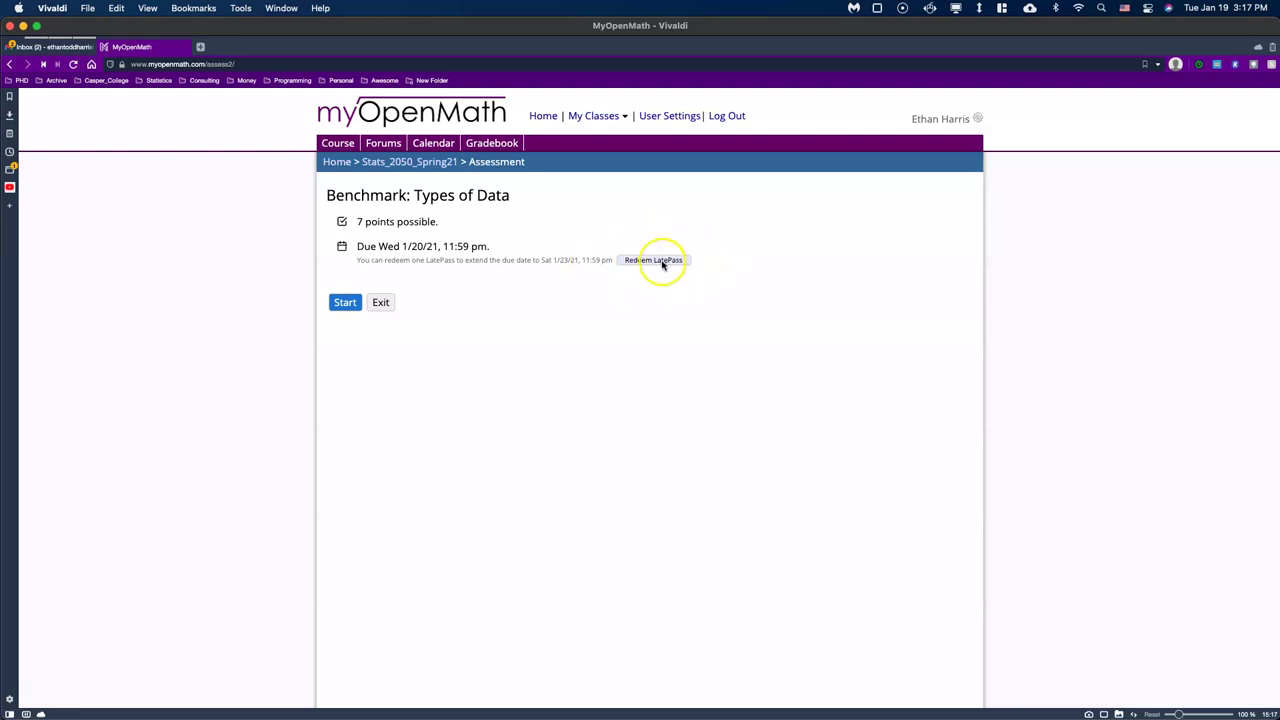
left_click(654, 260)
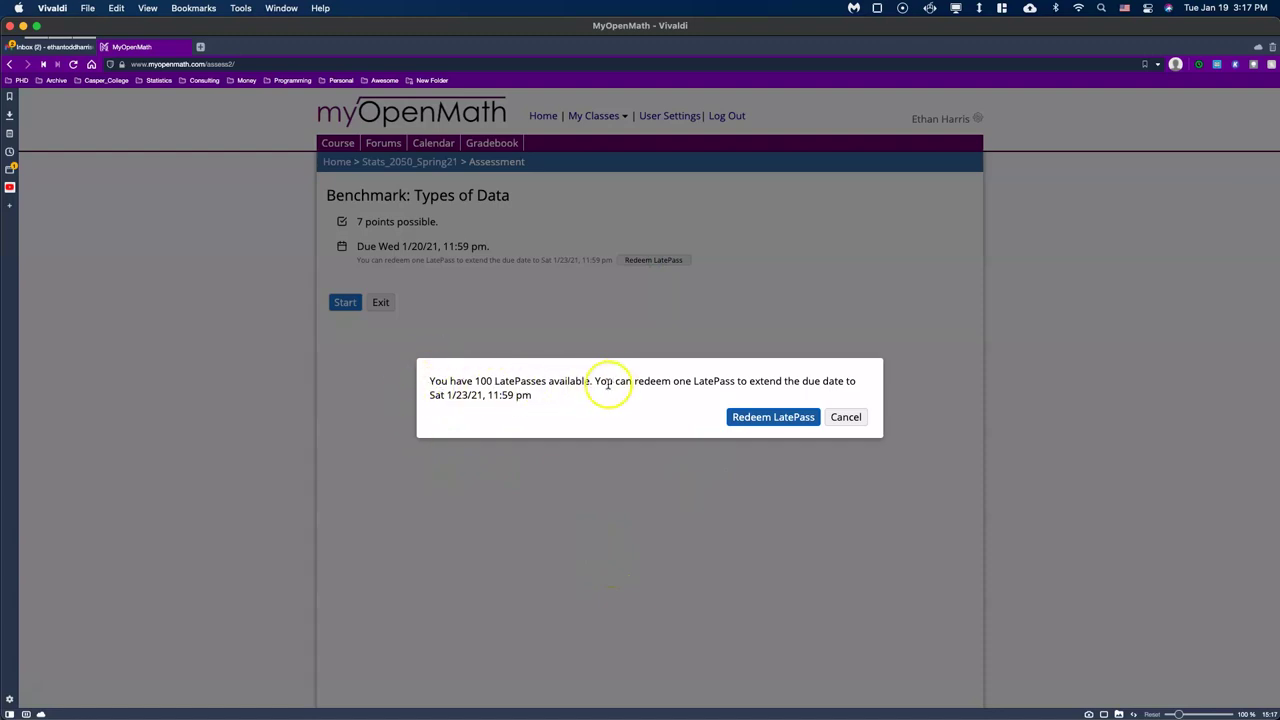
left_click(750, 417)
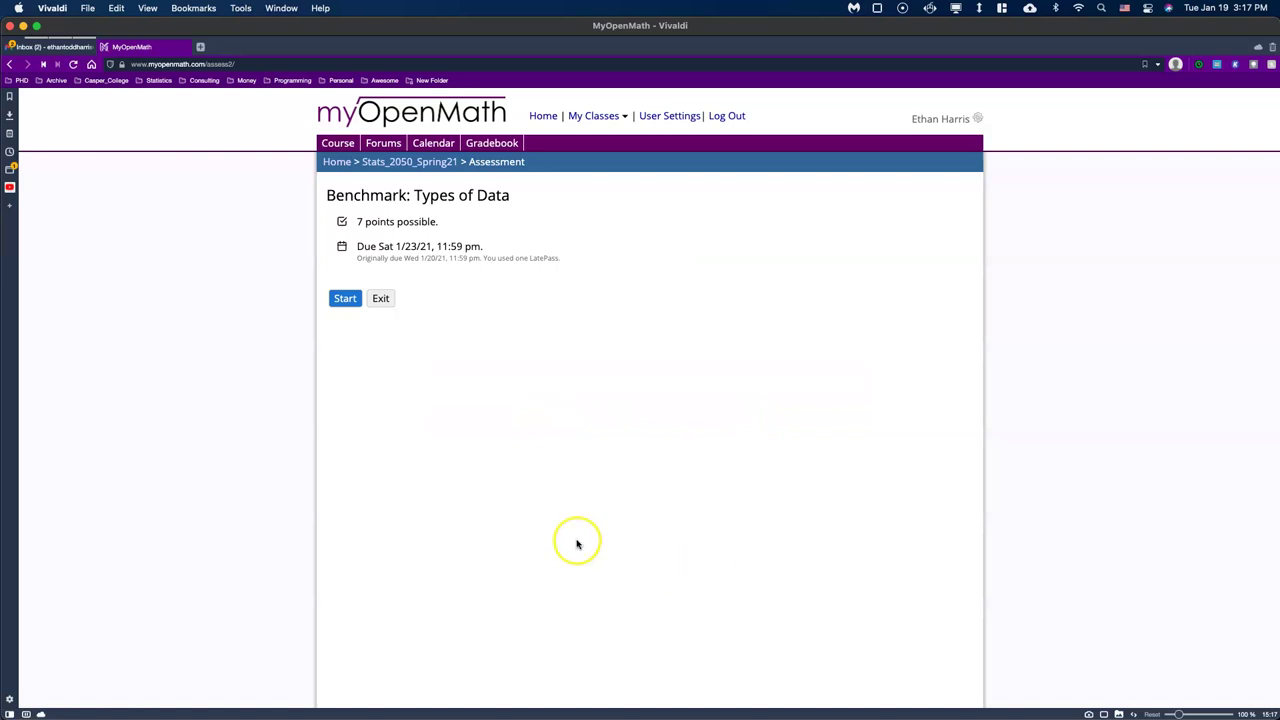
Return to the Stats_2050_Spring21 course page and check the calendar items due on January 23 and January 20
left_click(429, 162)
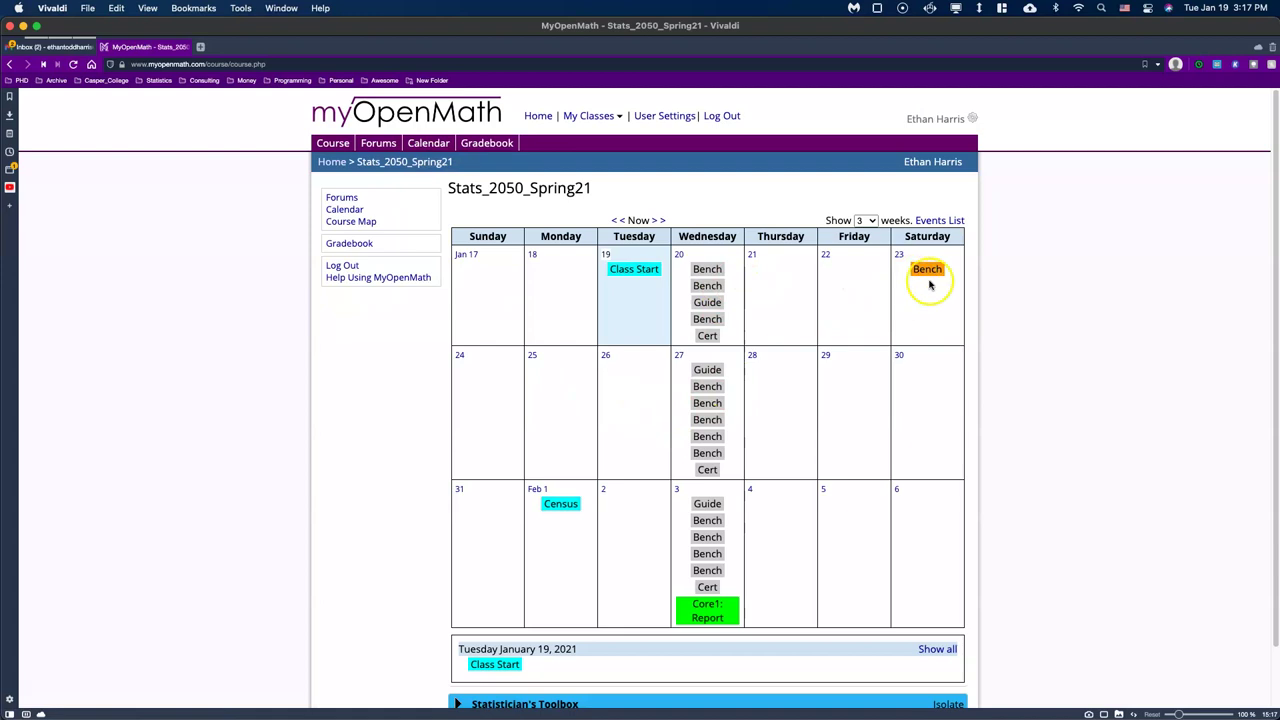
left_click(936, 289)
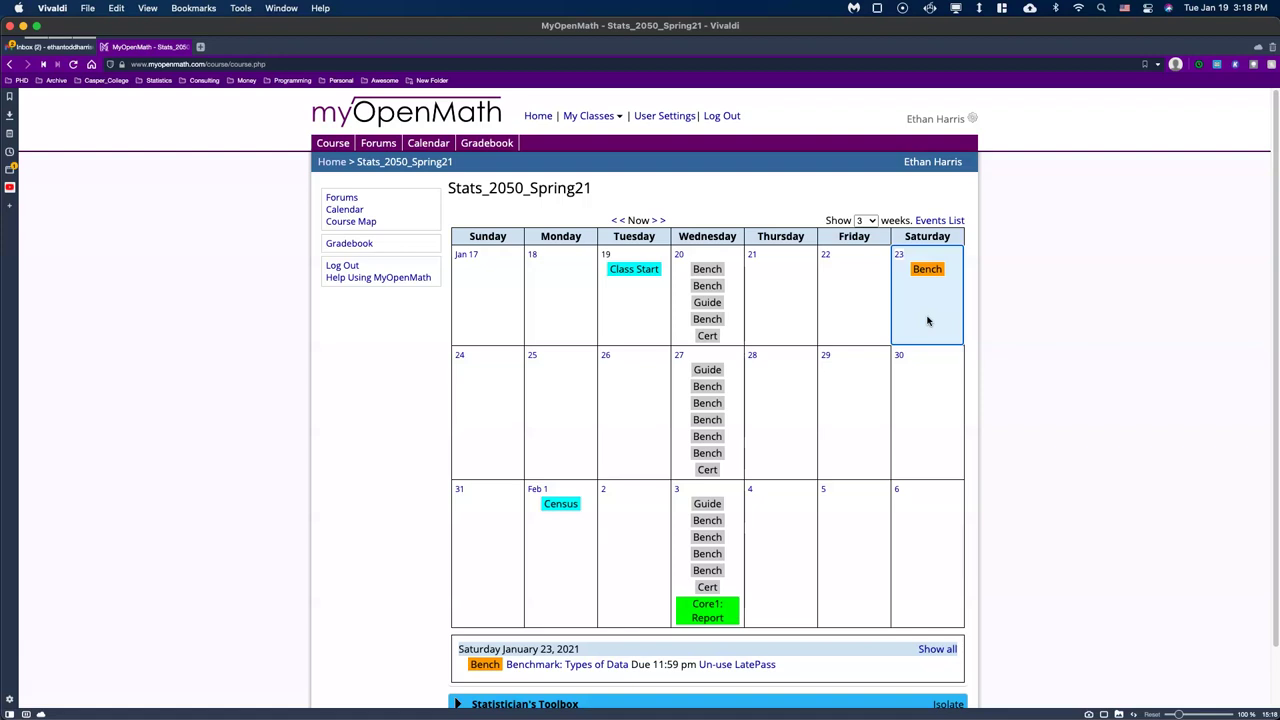
scroll(717, 375, "down", 3)
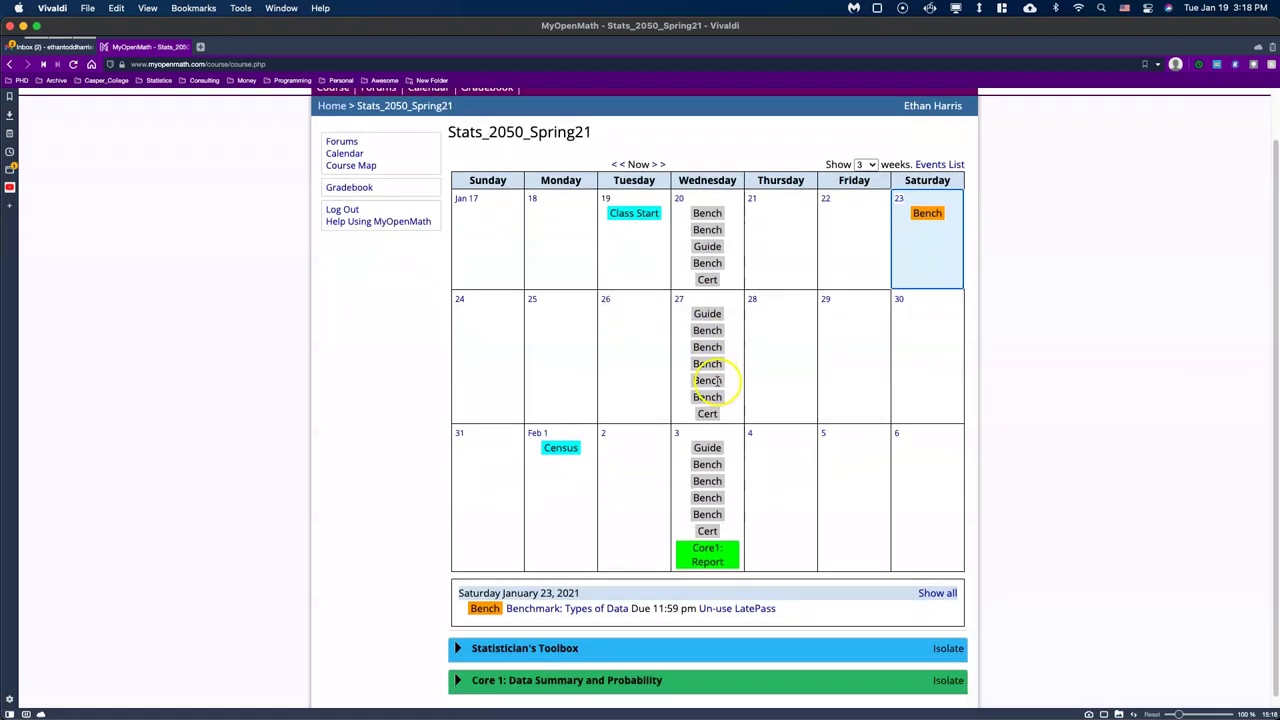
scroll(717, 383, "up", 3)
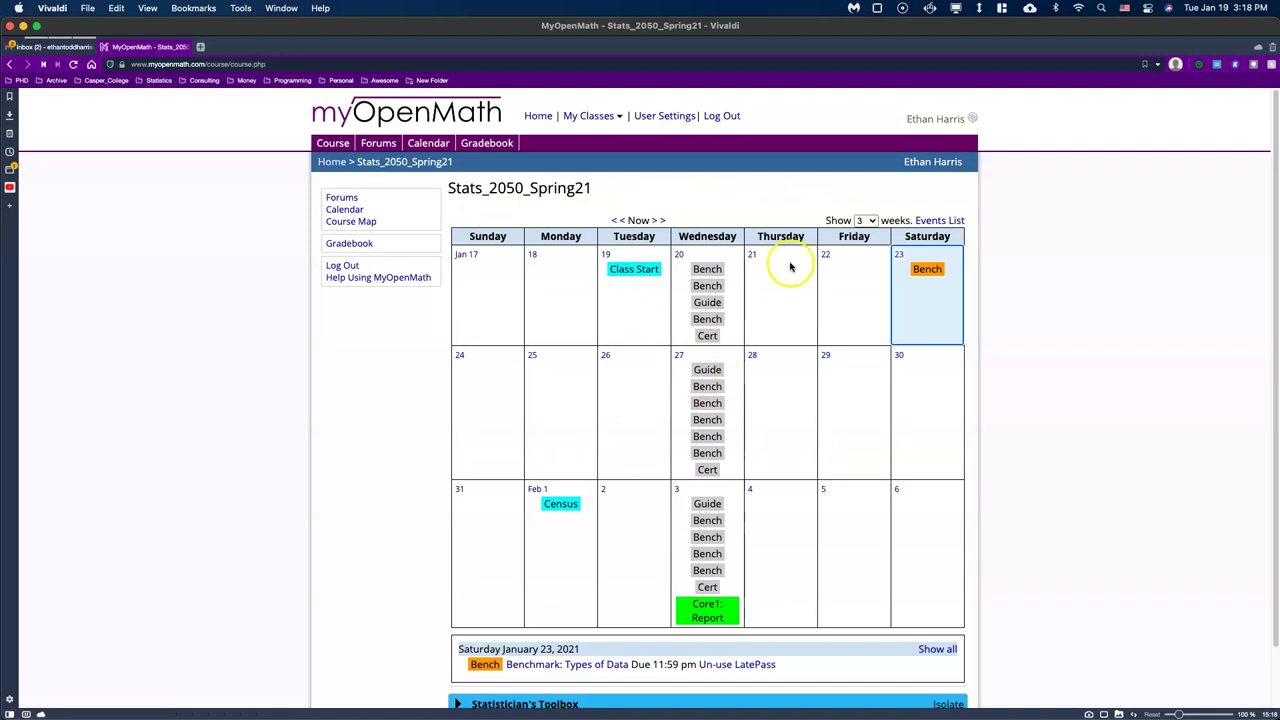
left_click(731, 292)
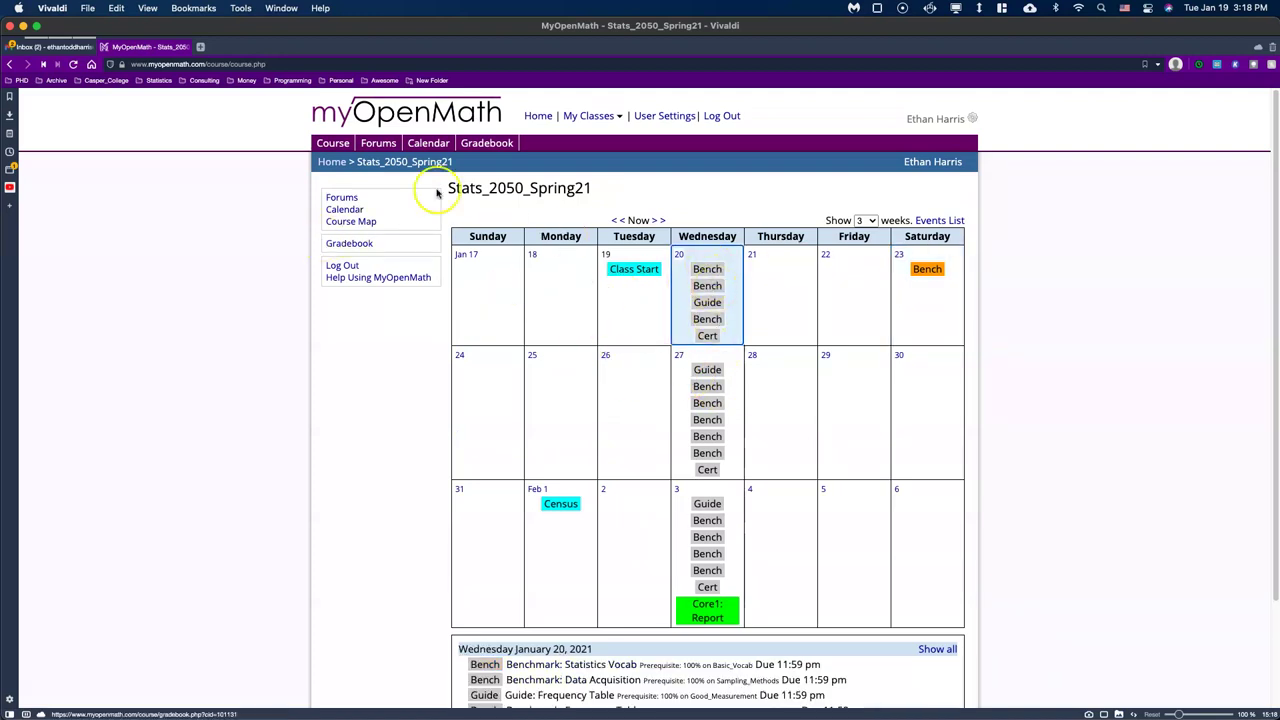
Open the course gradebook and review the coursework, certificate and report items with their grades, possible points, due dates and category totals
left_click(481, 143)
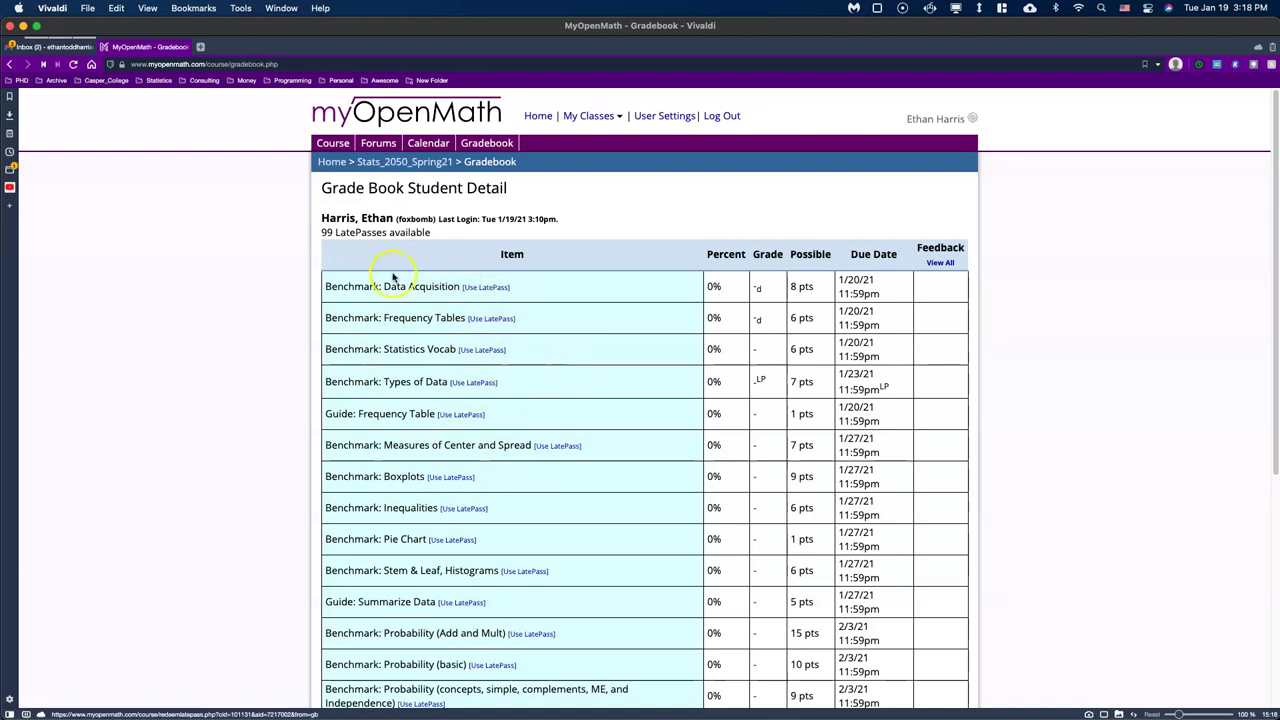
scroll(420, 287, "down", 3)
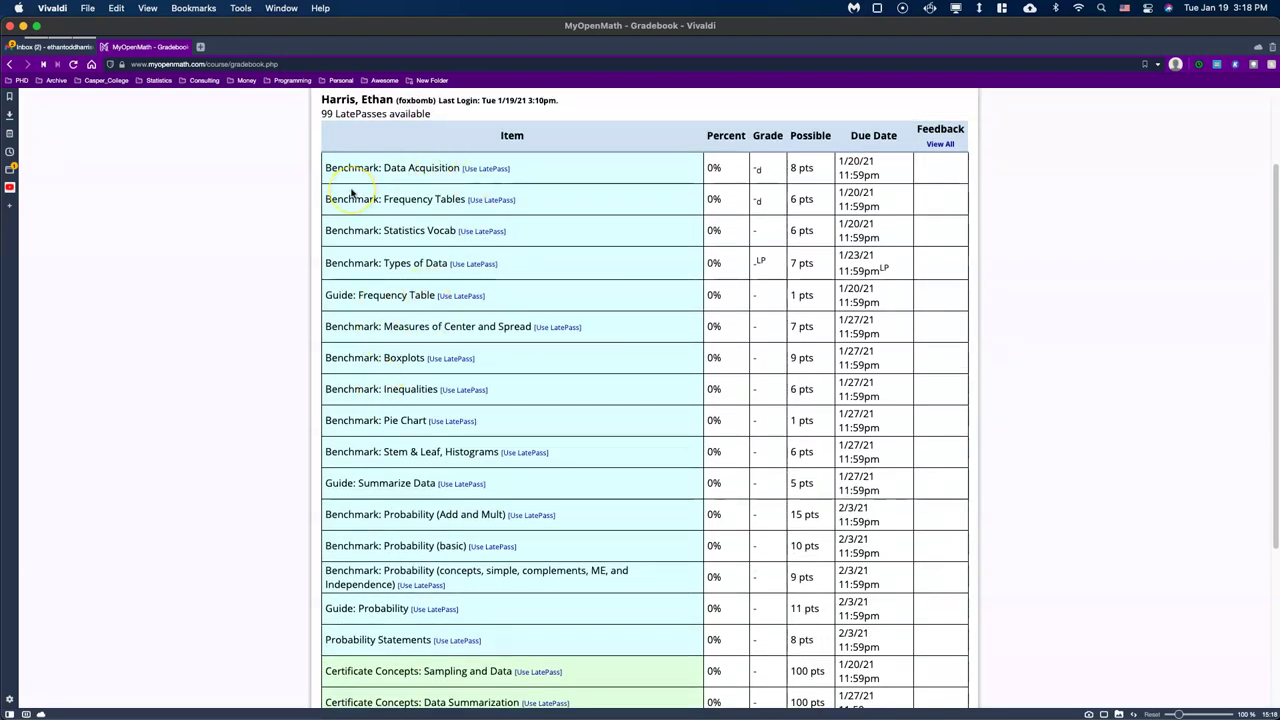
scroll(370, 270, "up", 3)
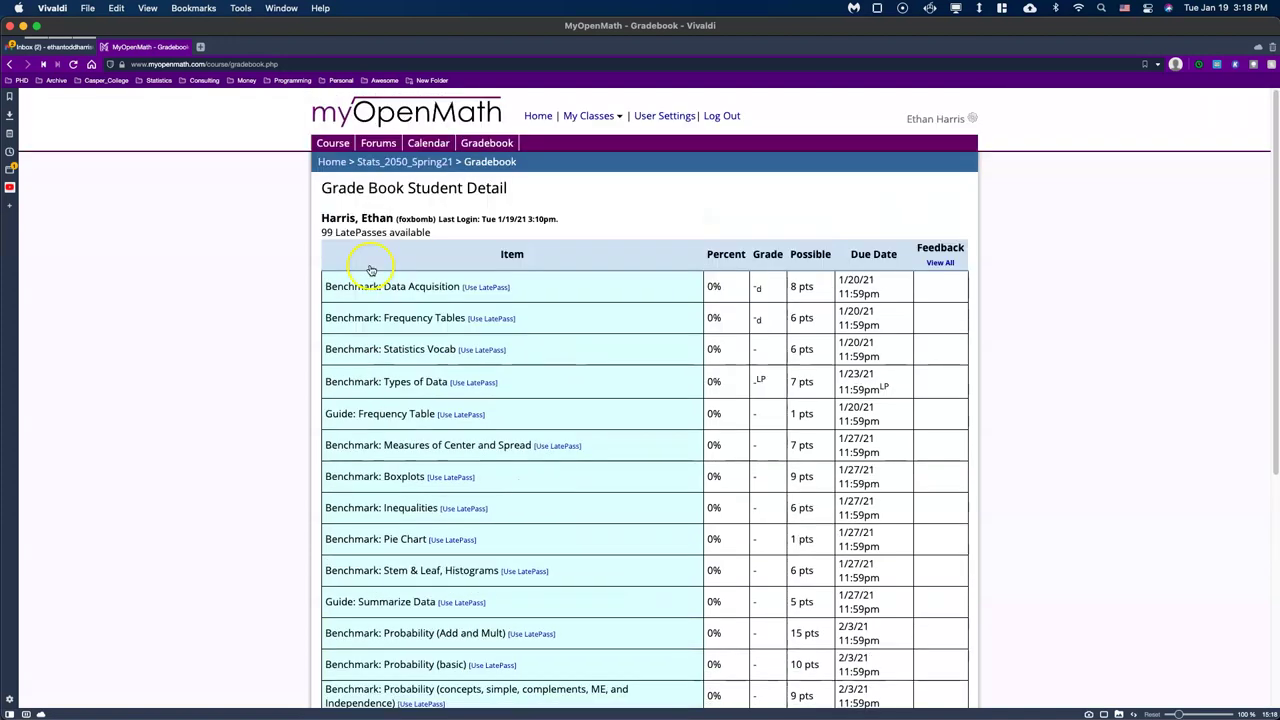
scroll(370, 270, "down", 4)
scroll(373, 278, "down", 1)
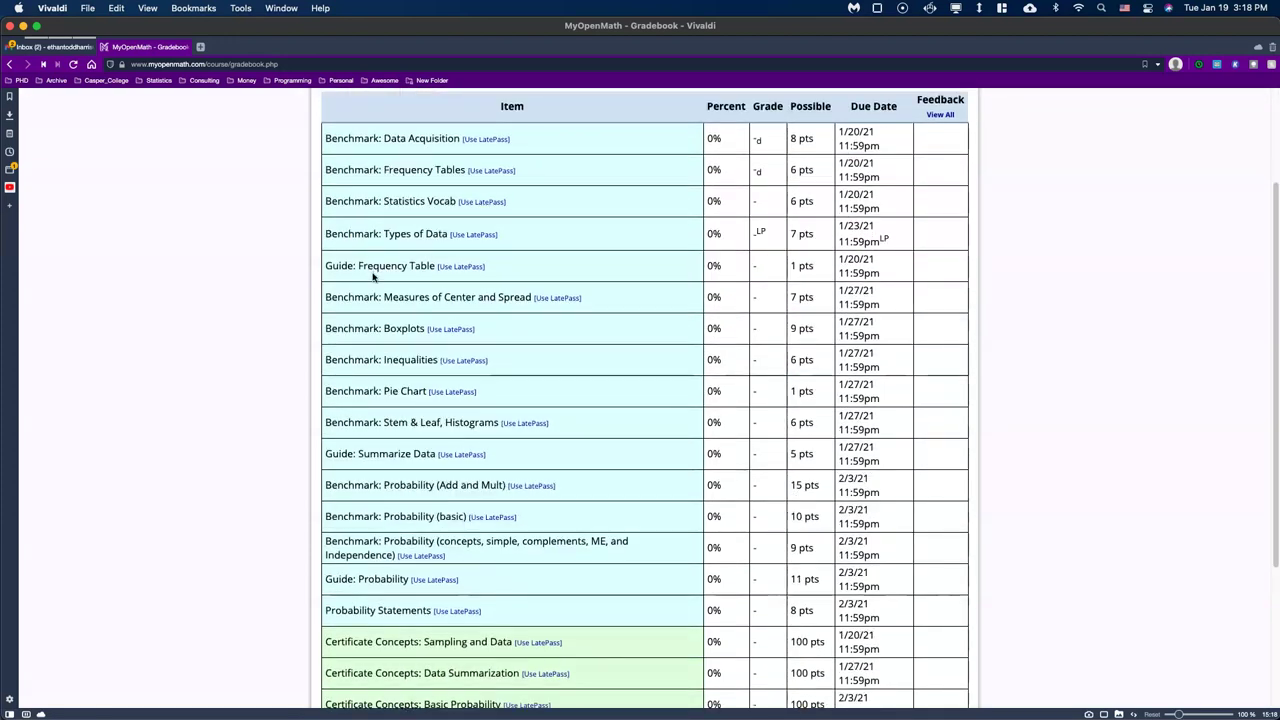
scroll(373, 278, "down", 3)
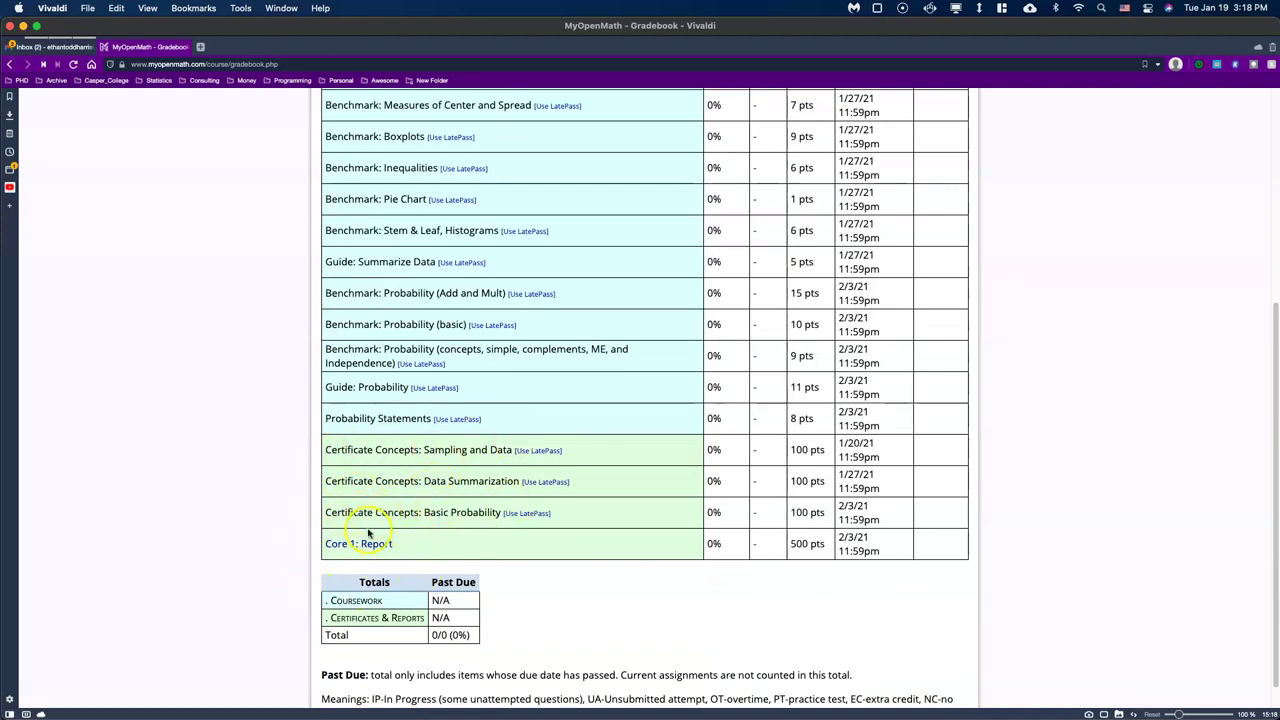
scroll(371, 357, "up", 6)
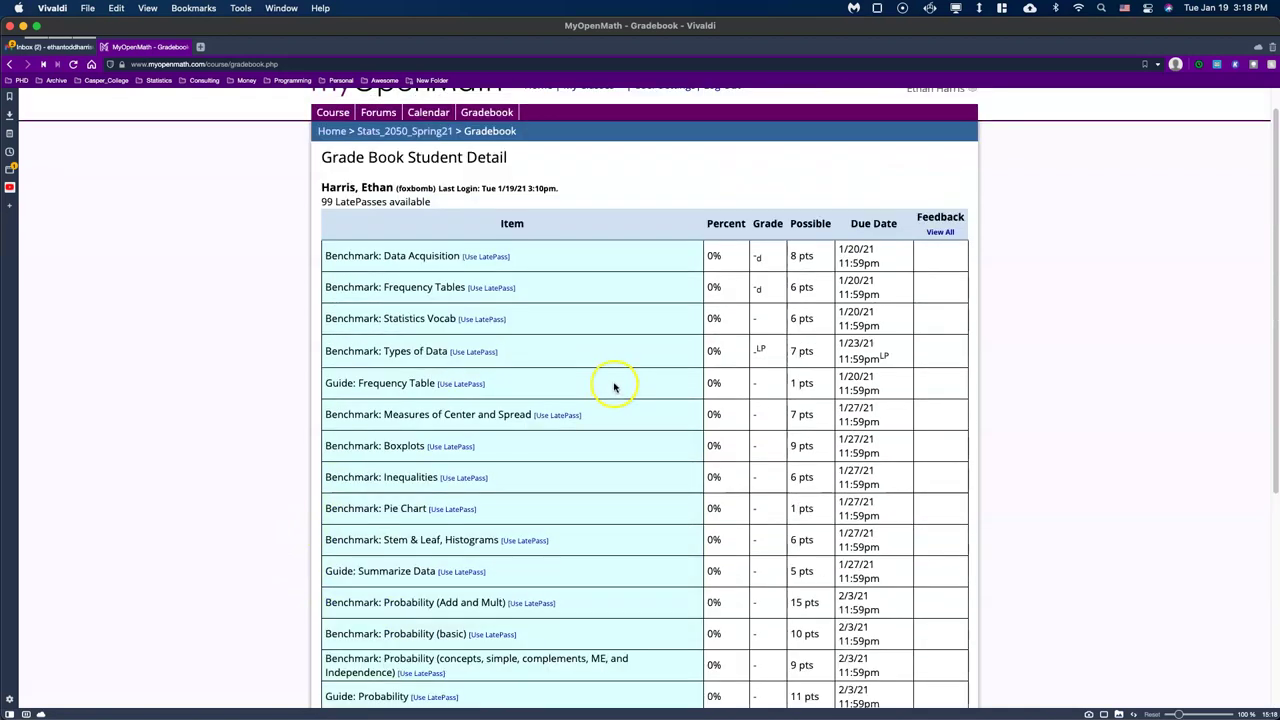
scroll(614, 387, "down", 3)
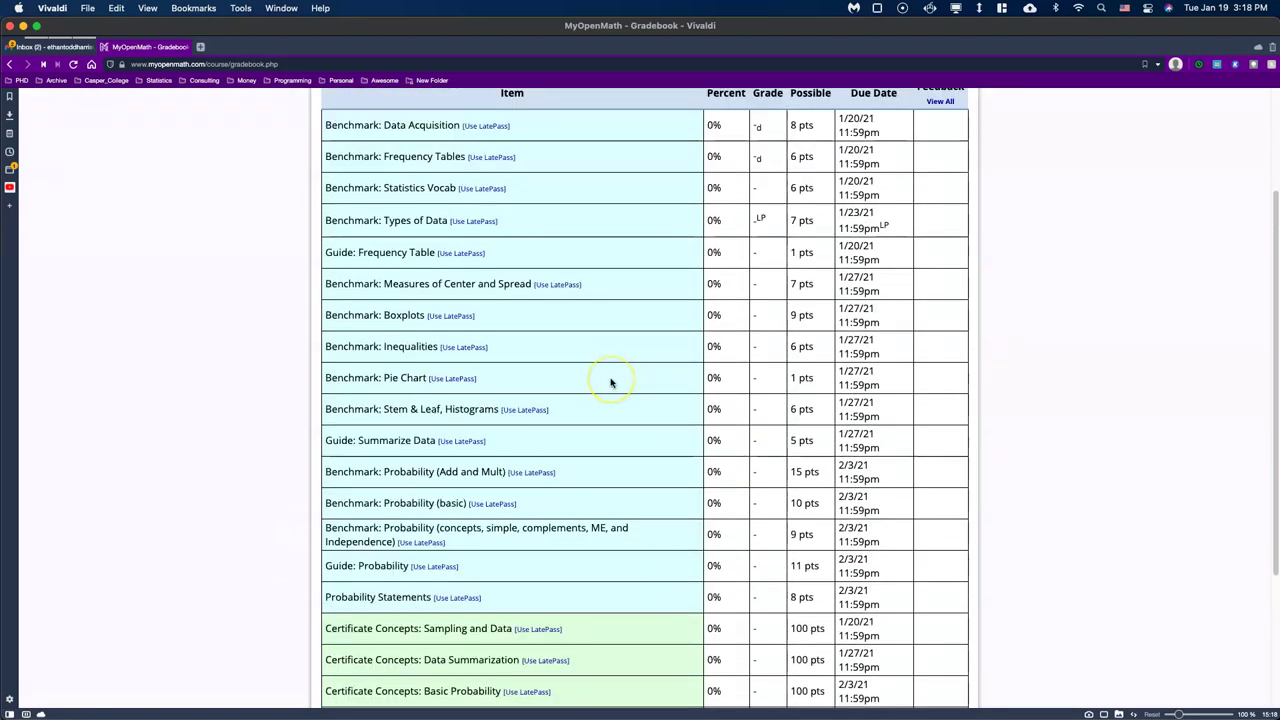
scroll(611, 383, "down", 5)
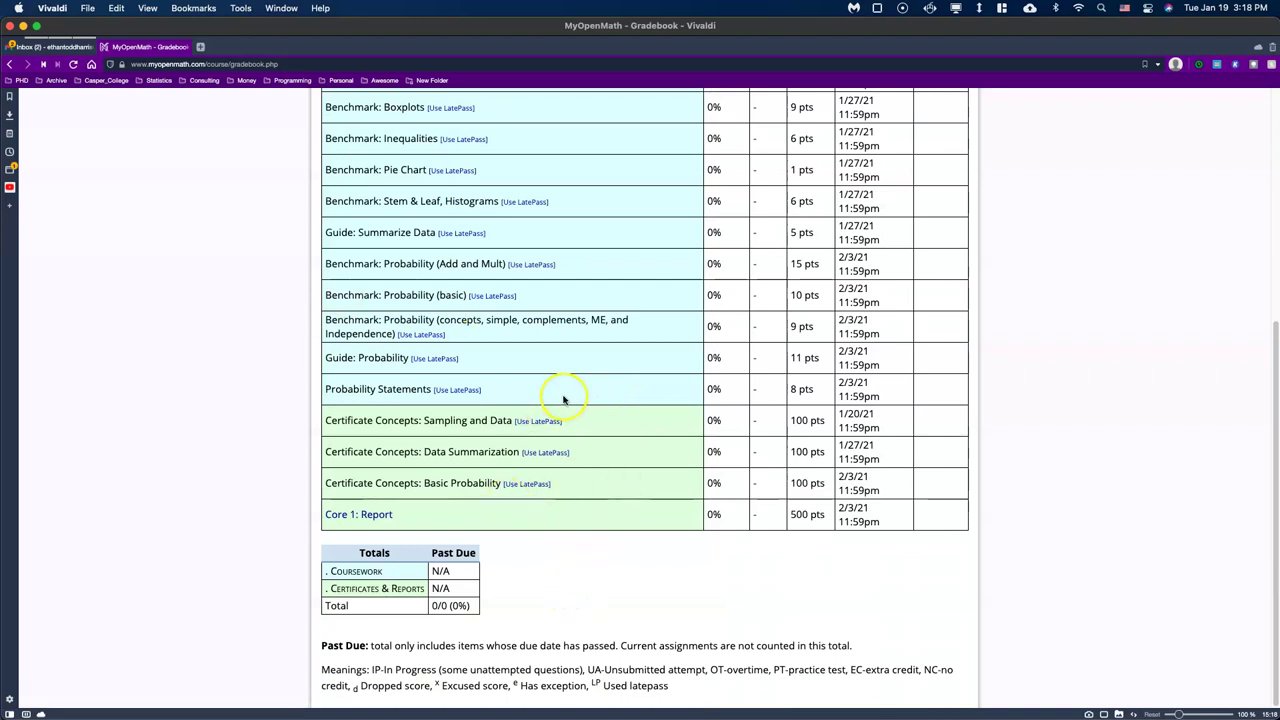
scroll(526, 409, "up", 8)
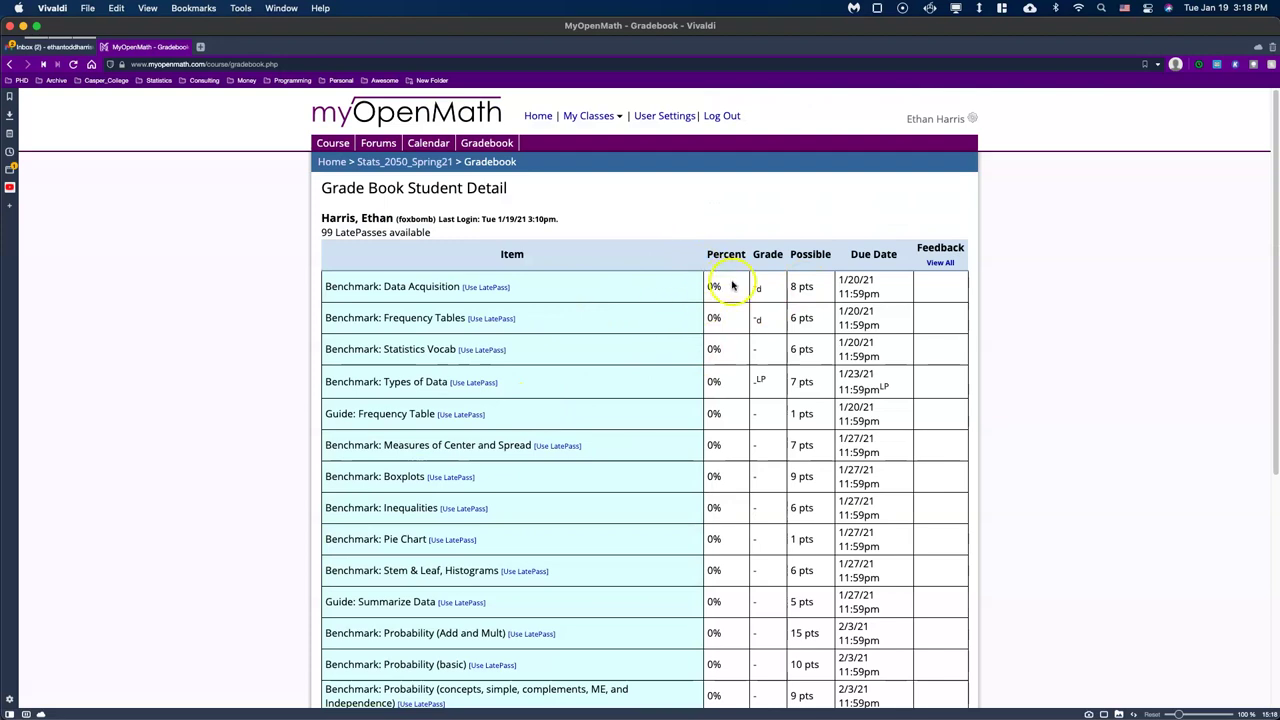
scroll(700, 285, "down", 2)
scroll(685, 290, "down", 1)
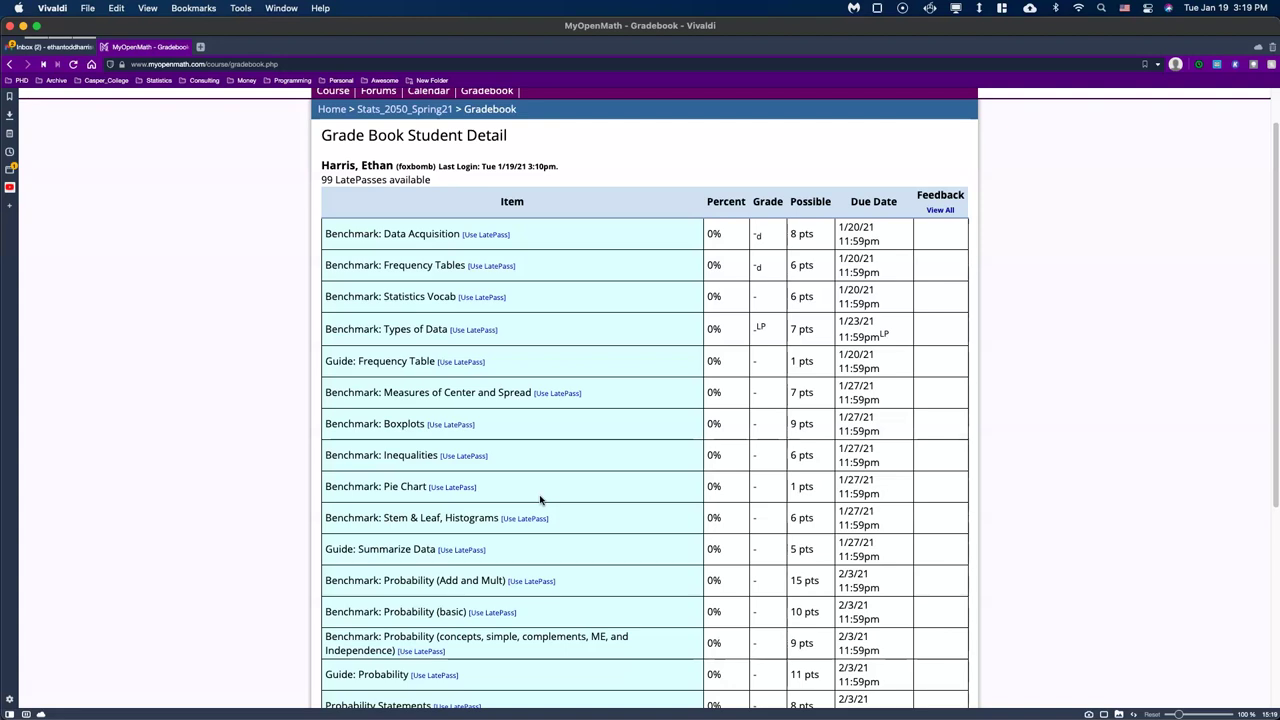
scroll(574, 457, "down", 3)
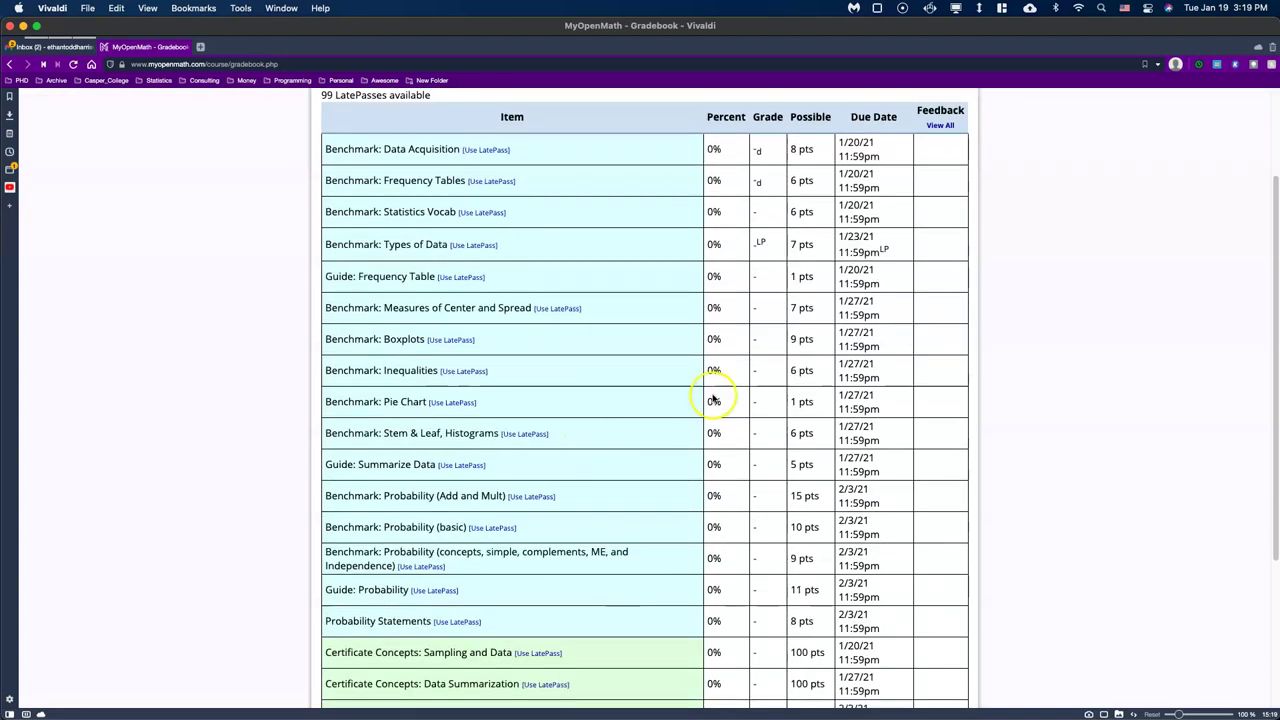
scroll(570, 315, "down", 4)
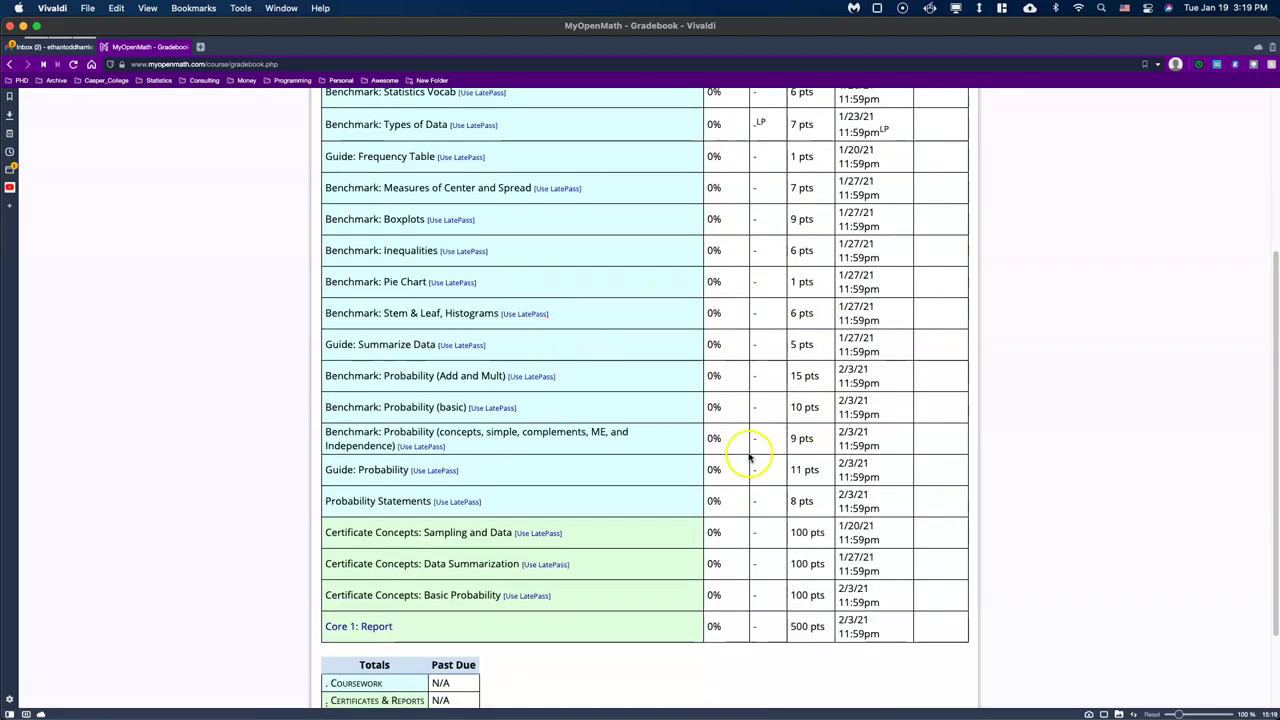
scroll(430, 580, "down", 1)
scroll(425, 580, "down", 2)
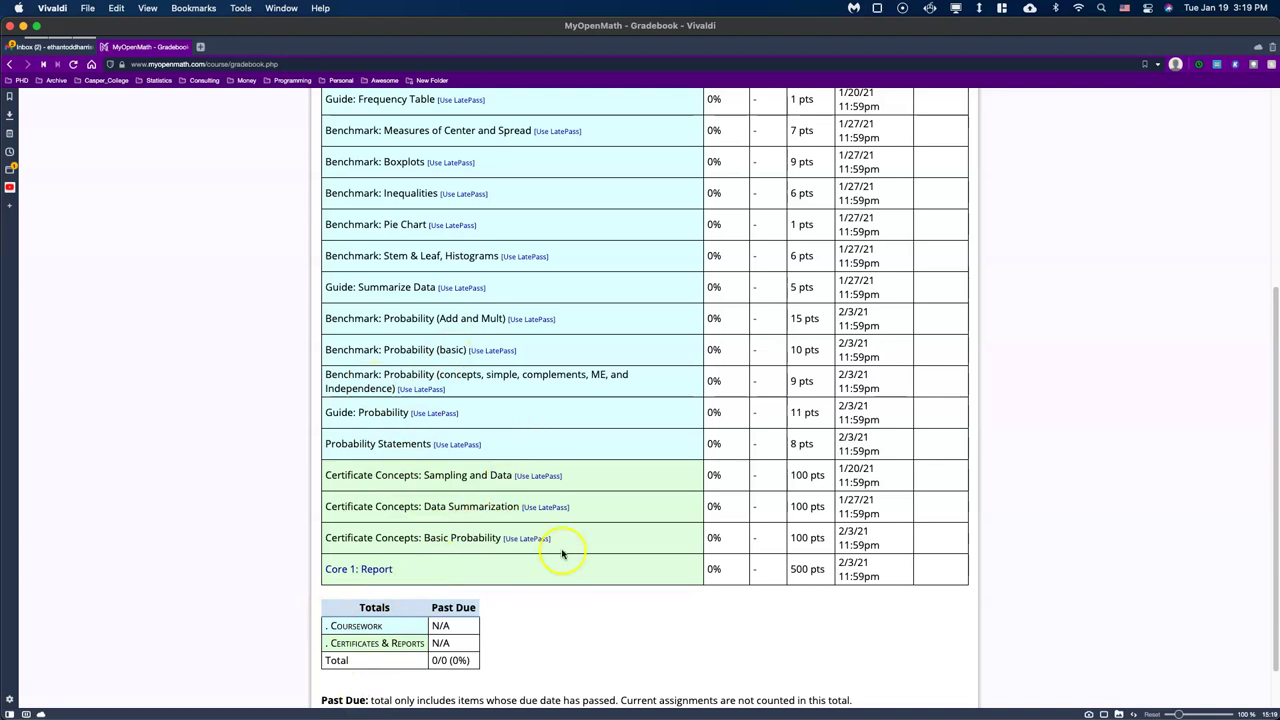
scroll(593, 523, "up", 5)
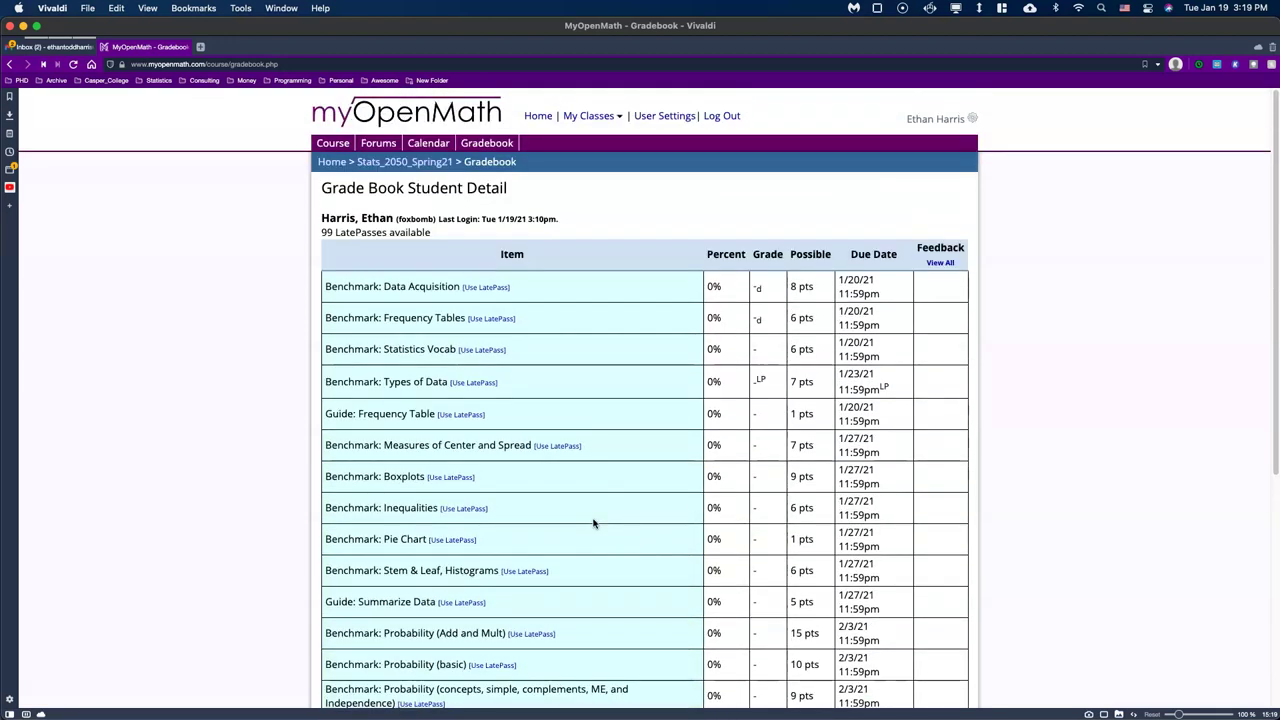
scroll(593, 523, "down", 1)
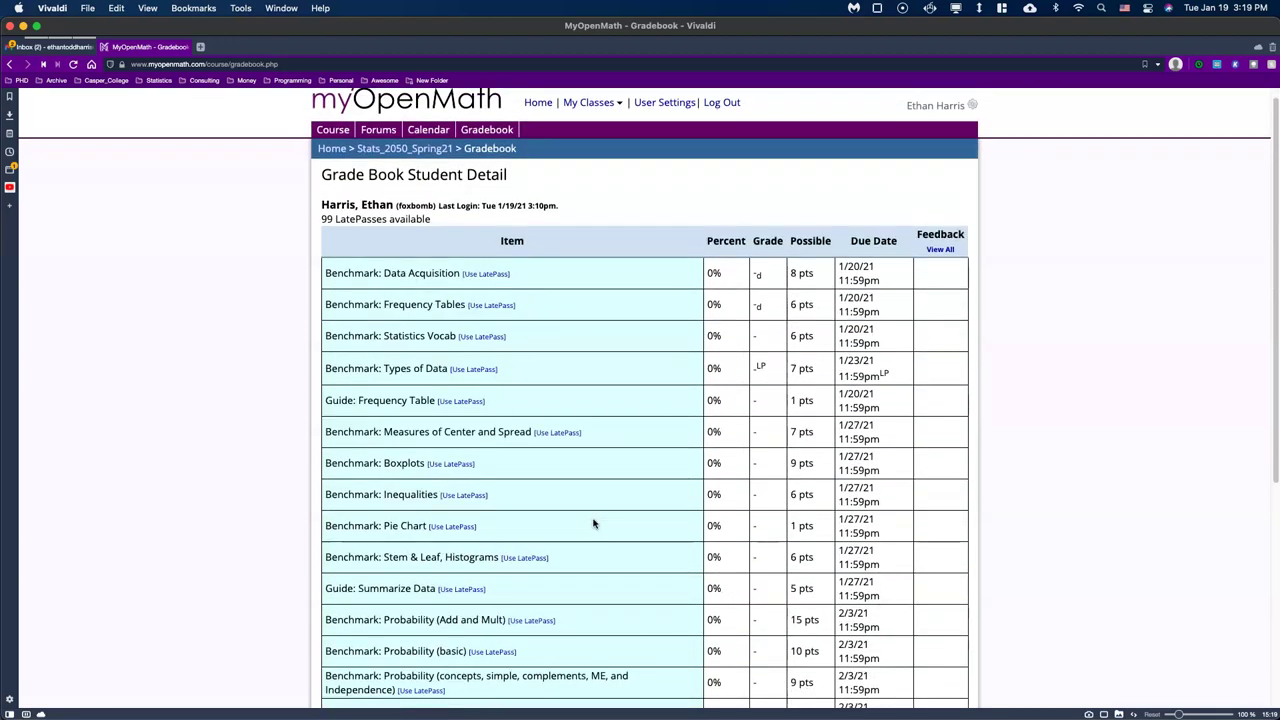
Switch to the instructor's course in Safari and examine the drop rules and fixed point totals of each category in Grade Book Settings
left_click_drag(282, 28, 299, 516)
left_click(388, 275)
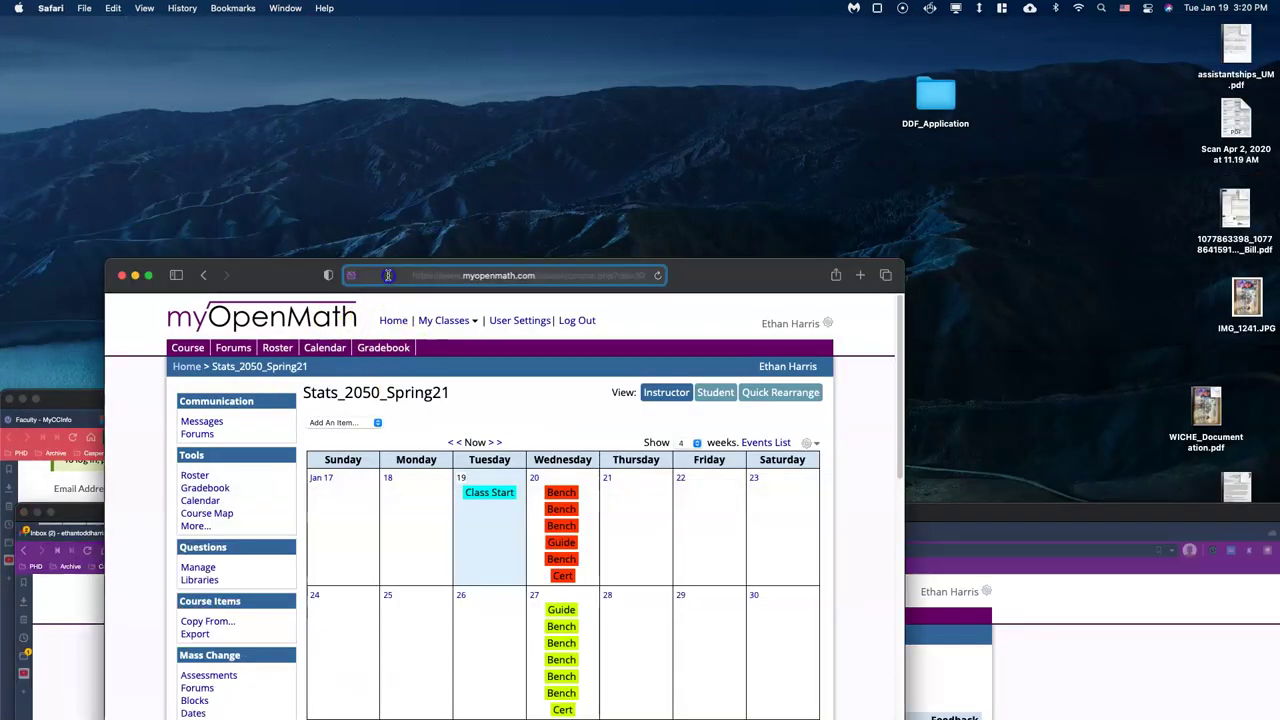
left_click(275, 275)
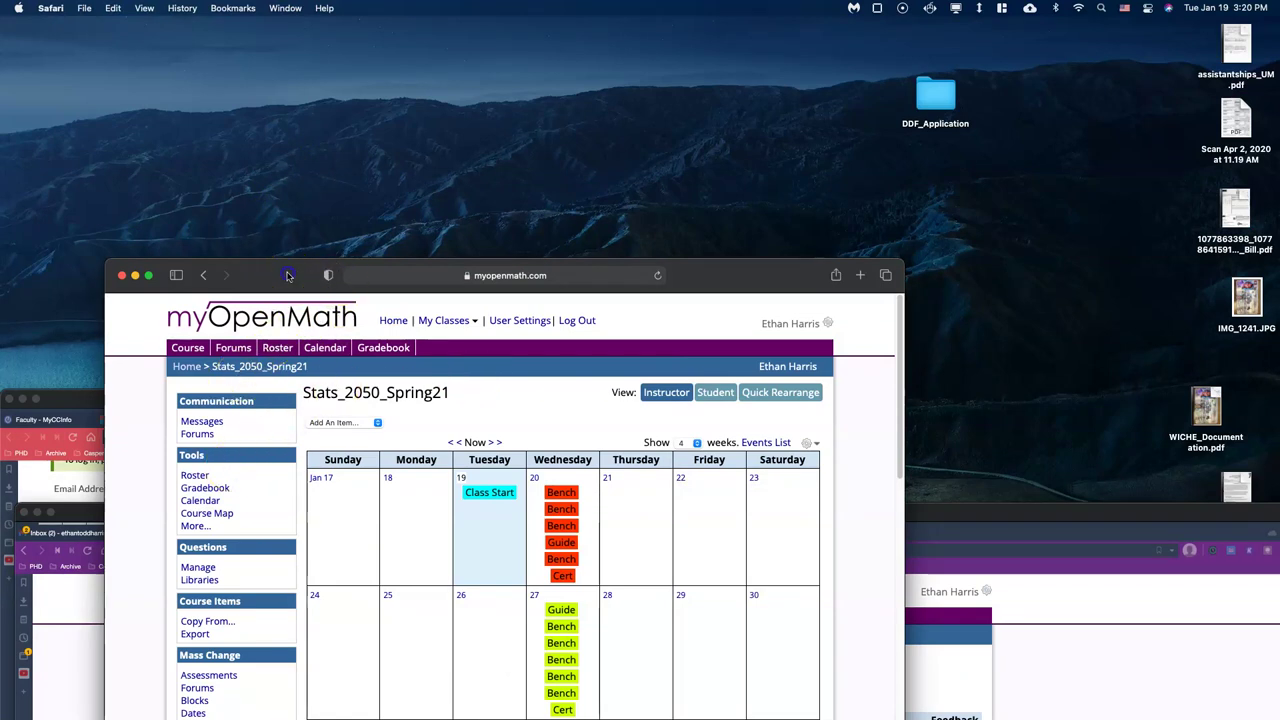
key("super+m")
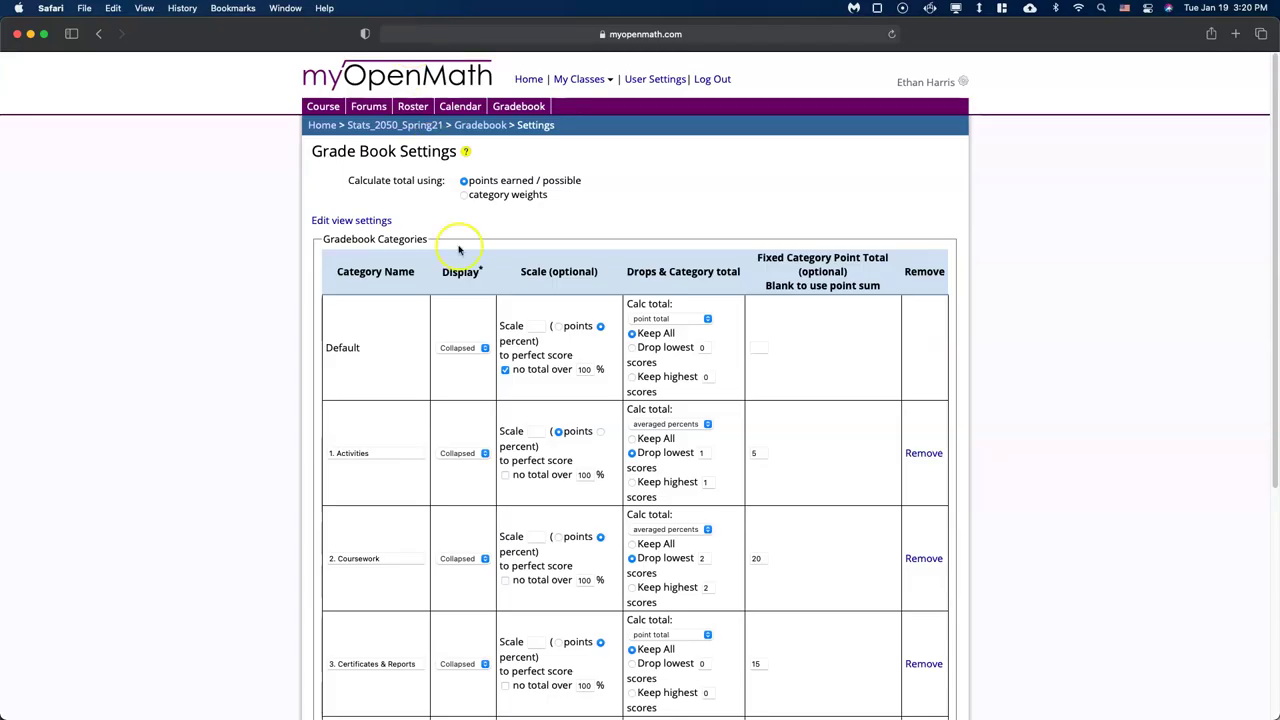
scroll(480, 380, "down", 2)
scroll(390, 398, "down", 2)
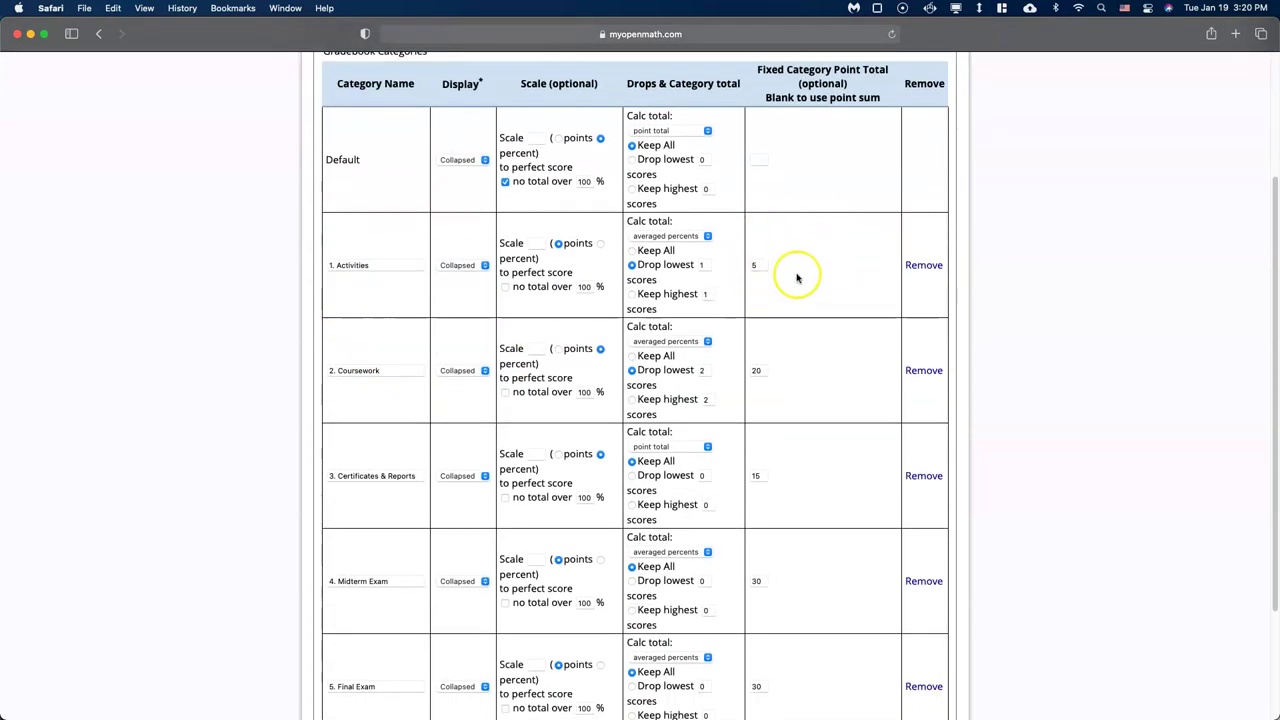
scroll(800, 280, "down", 1)
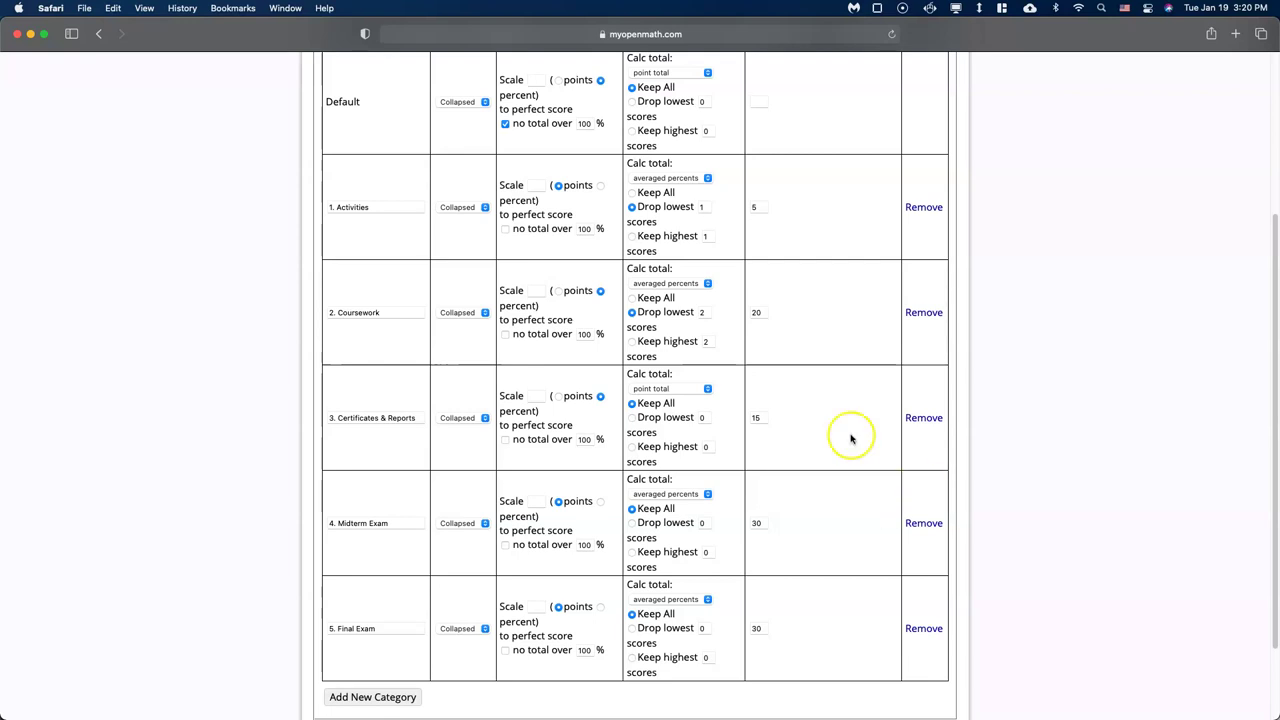
scroll(809, 526, "down", 2)
scroll(811, 531, "up", 3)
left_click(31, 34)
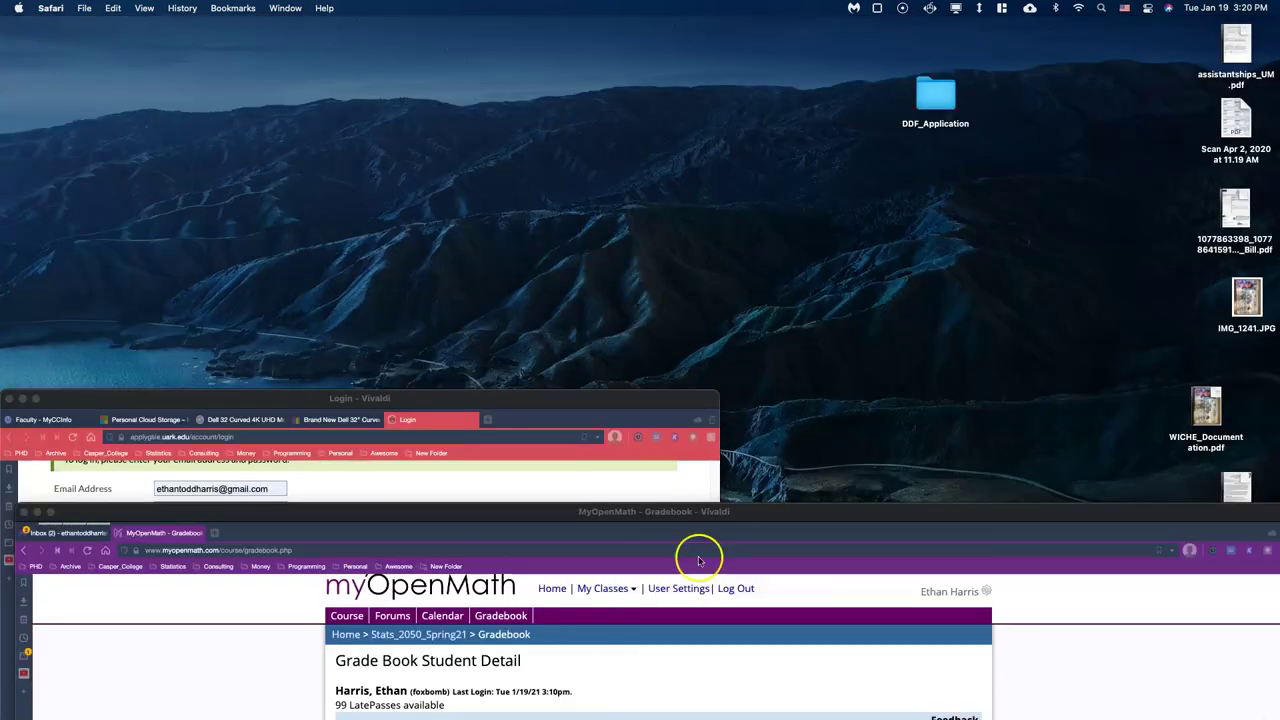
Bring the Vivaldi window with the student gradebook back to full size and look through its graded items again
left_click_drag(491, 514, 491, 140)
double_click(491, 140)
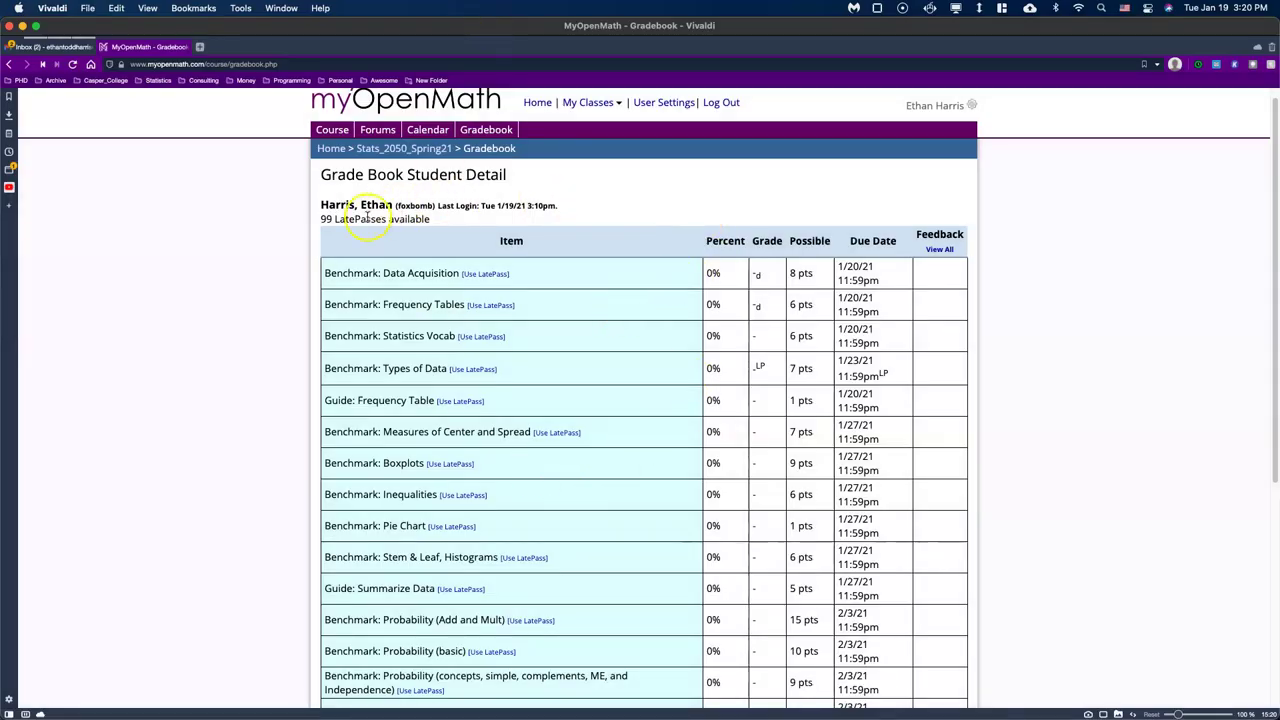
scroll(640, 560, "down", 1)
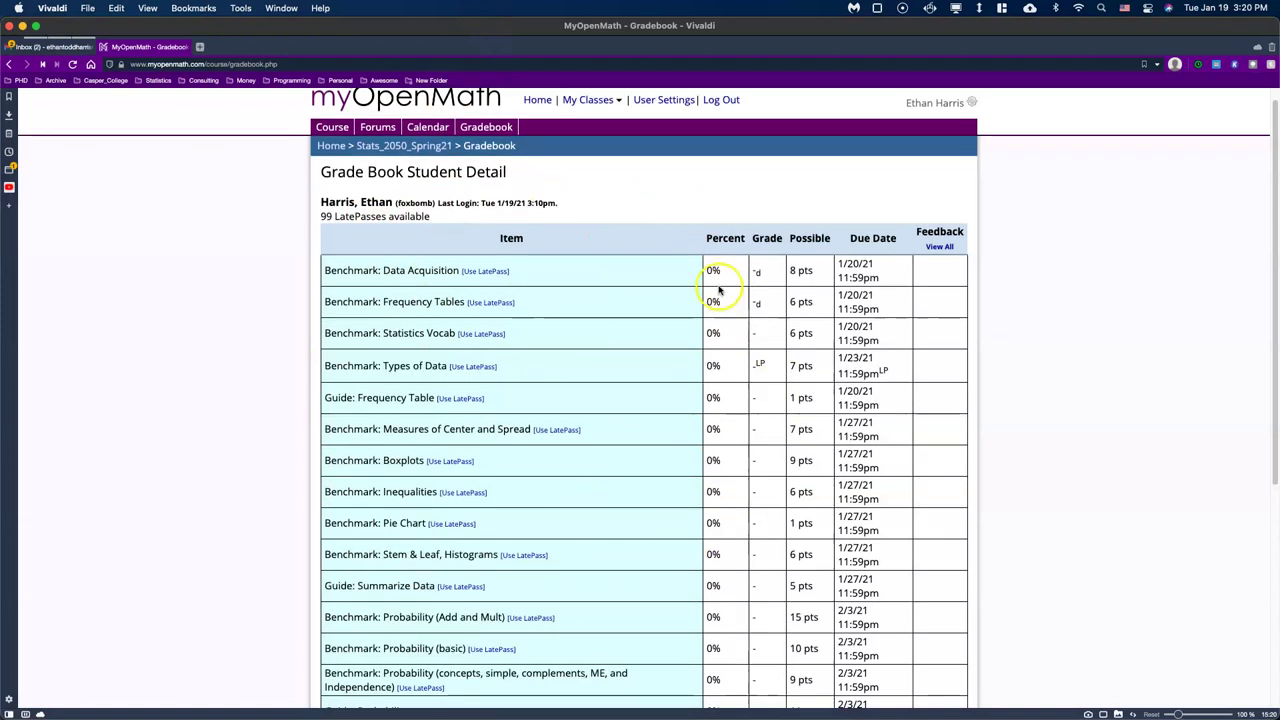
scroll(550, 565, "down", 4)
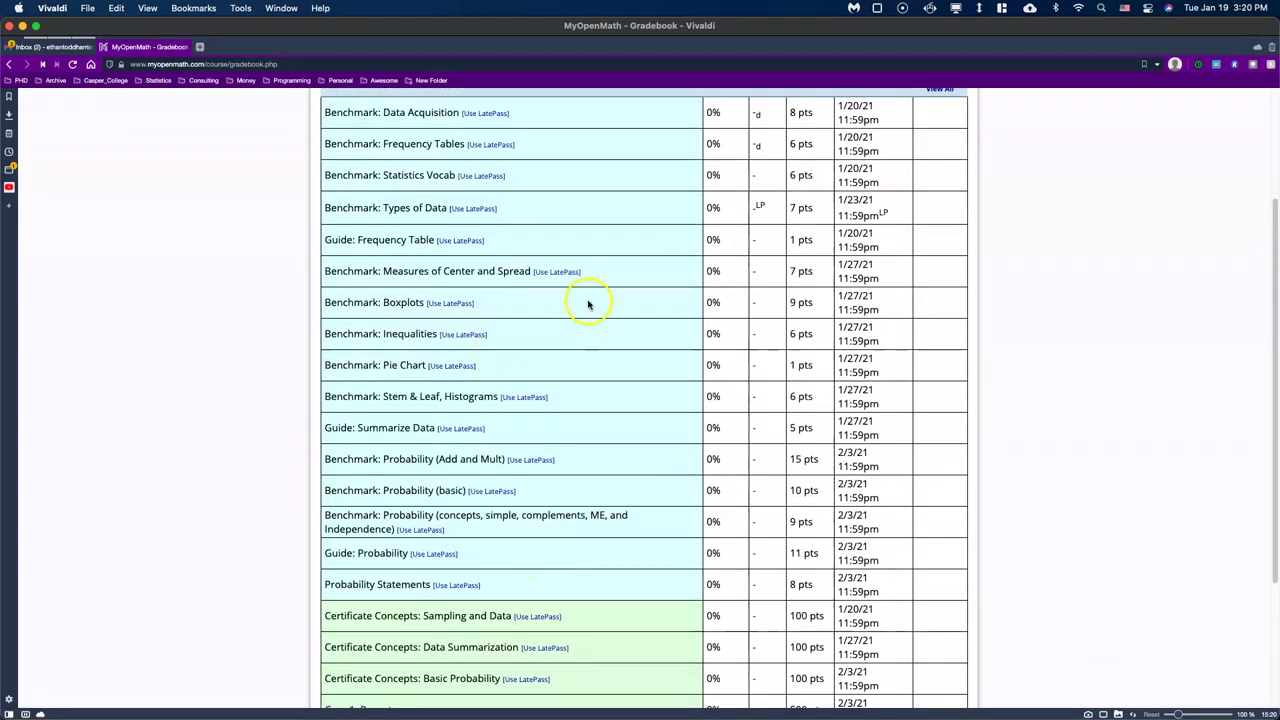
scroll(470, 540, "down", 1)
scroll(430, 553, "up", 5)
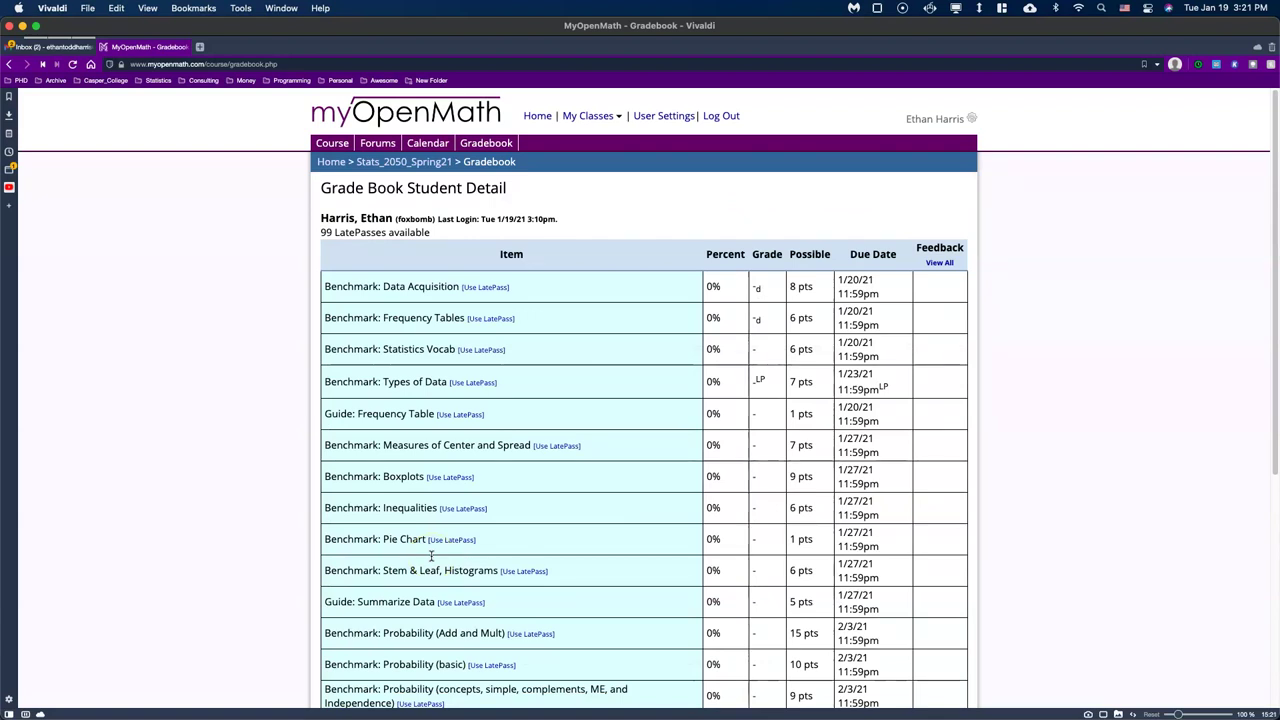
Examine the student gradebook's coursework, certificate and report items against the Past Due category totals and the explanation of grade marks beneath them
left_click(390, 380)
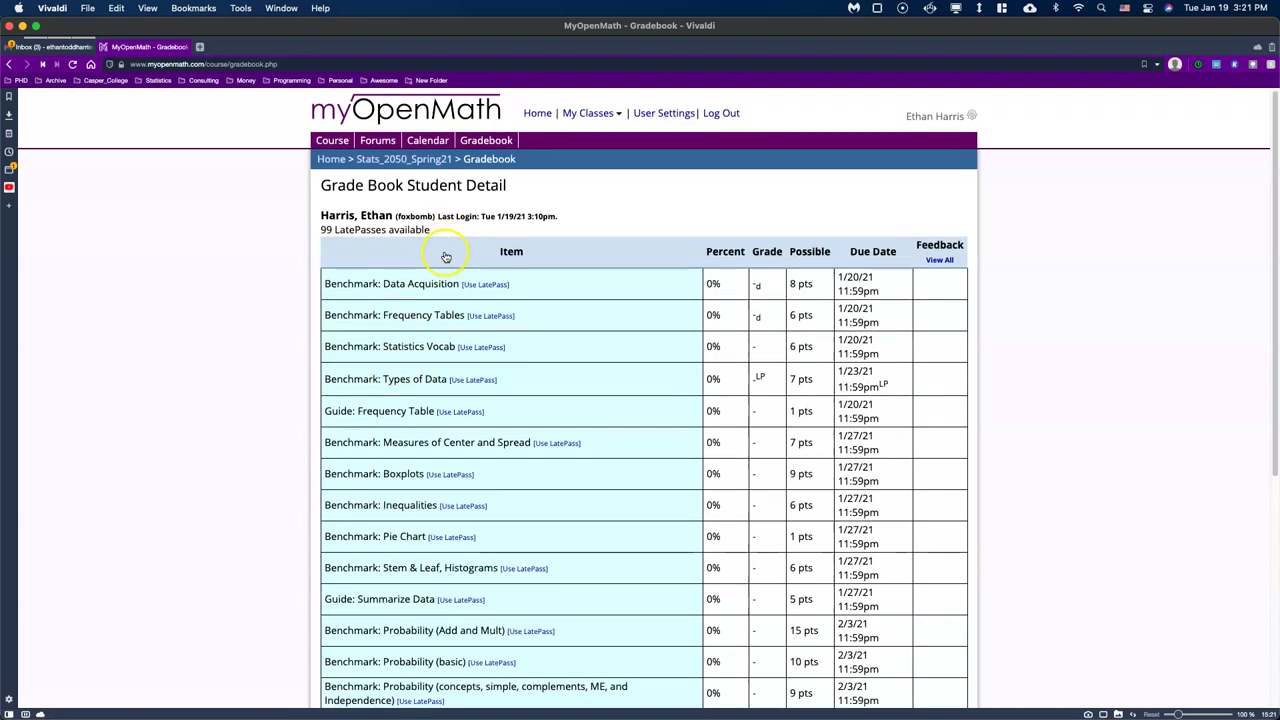
scroll(444, 255, "down", 5)
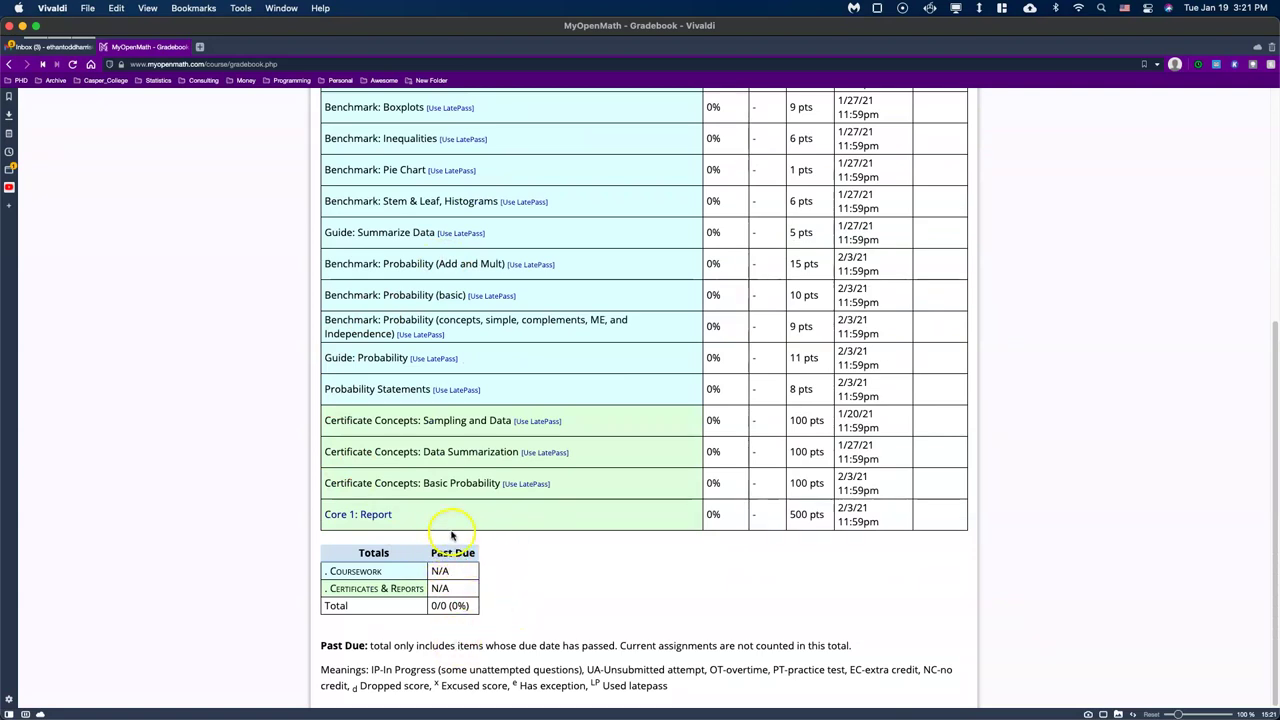
scroll(488, 578, "up", 1)
scroll(488, 578, "up", 3)
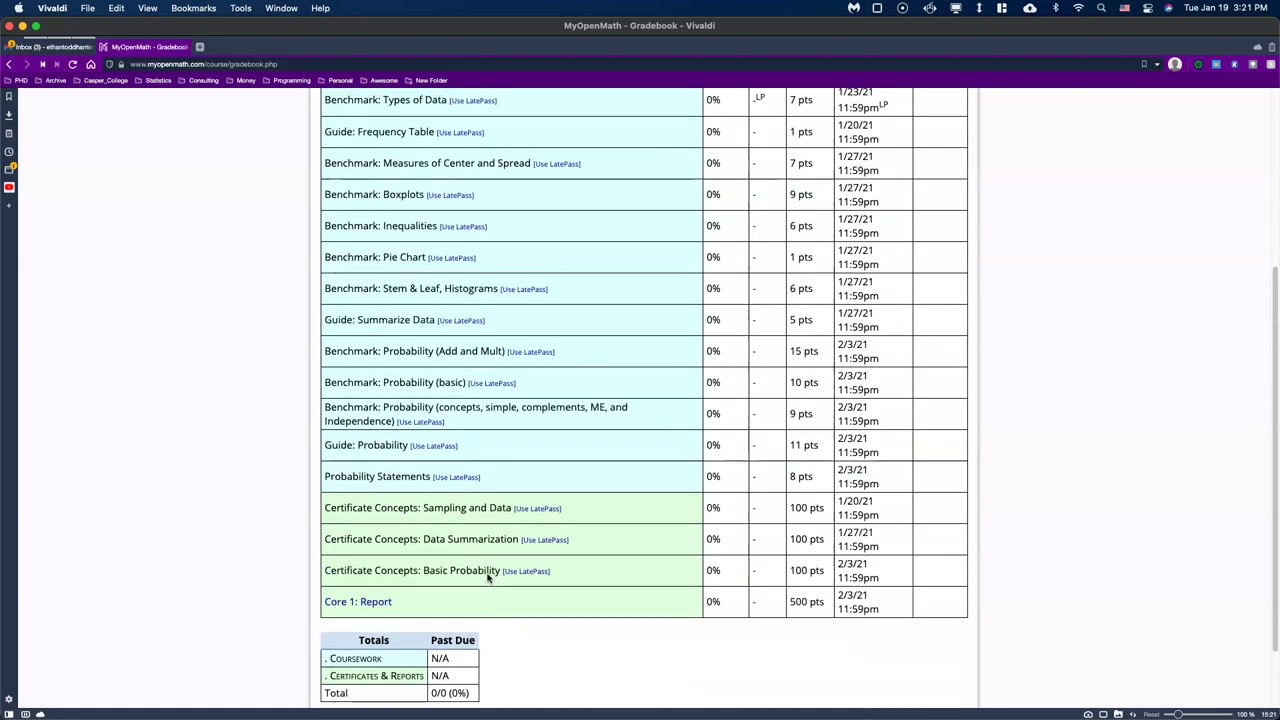
scroll(488, 578, "down", 3)
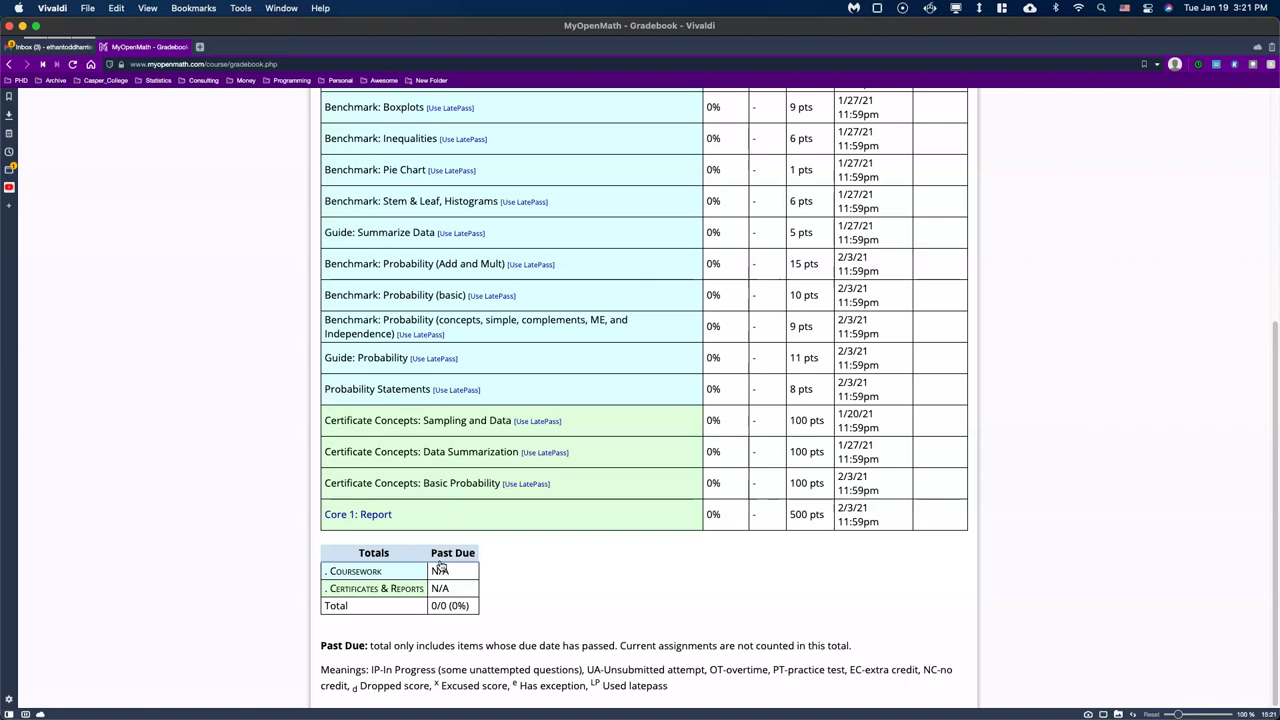
scroll(770, 424, "up", 10)
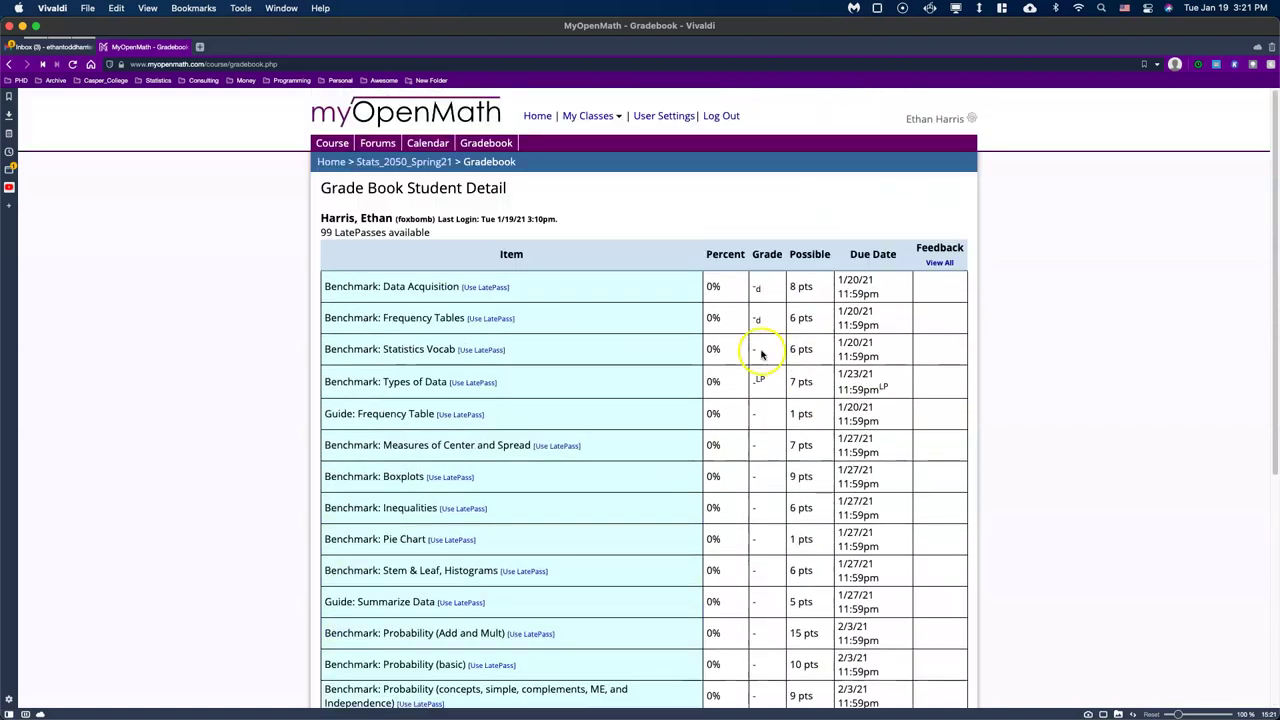
scroll(637, 407, "down", 1)
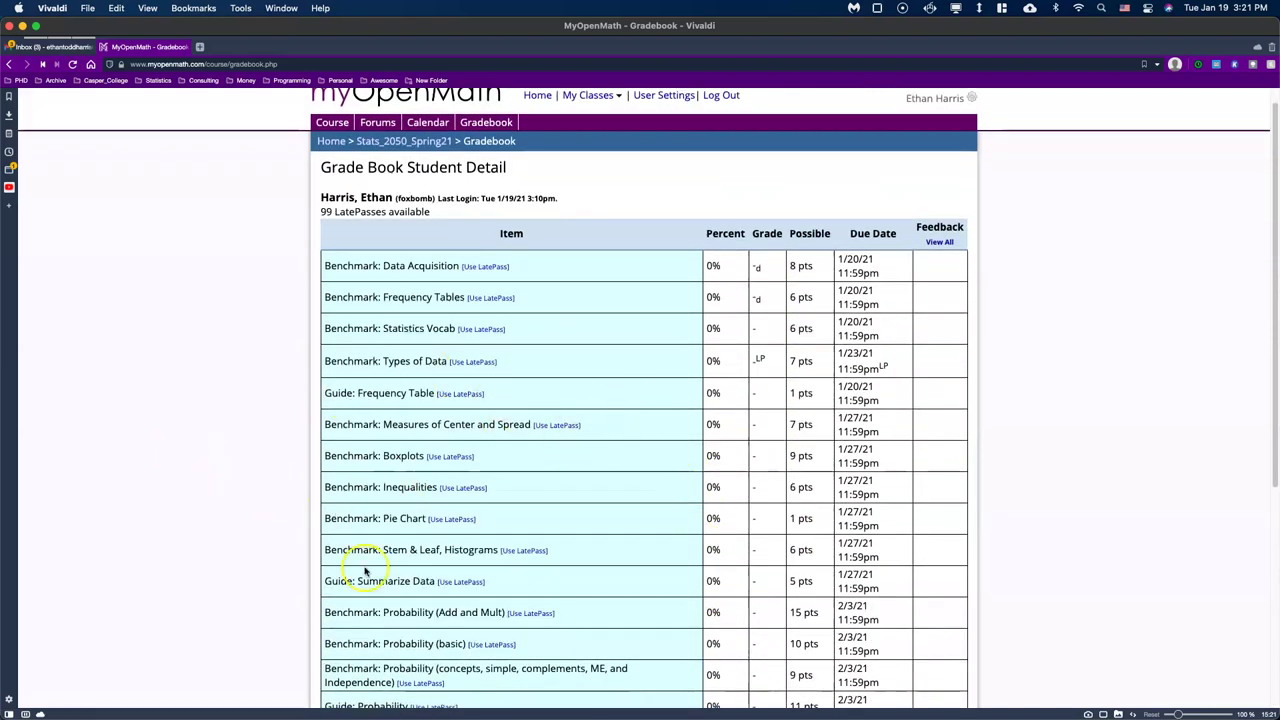
scroll(390, 555, "down", 3)
scroll(549, 519, "down", 2)
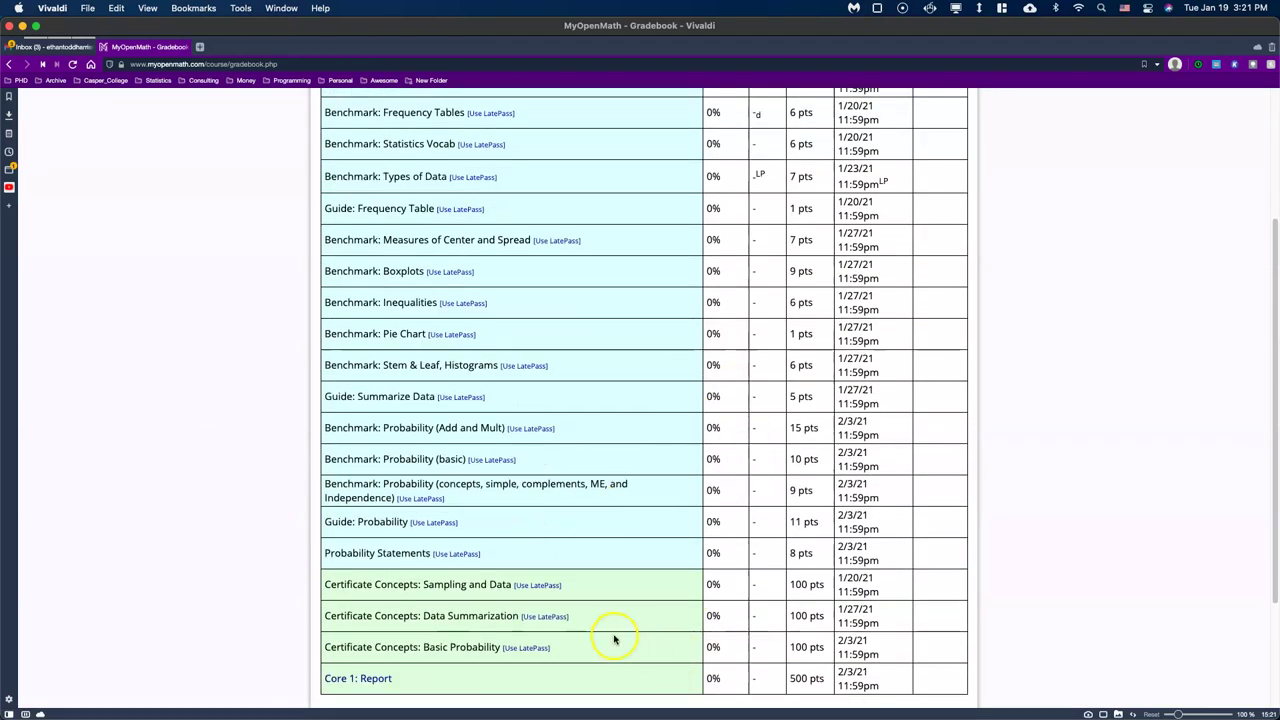
scroll(560, 600, "down", 5)
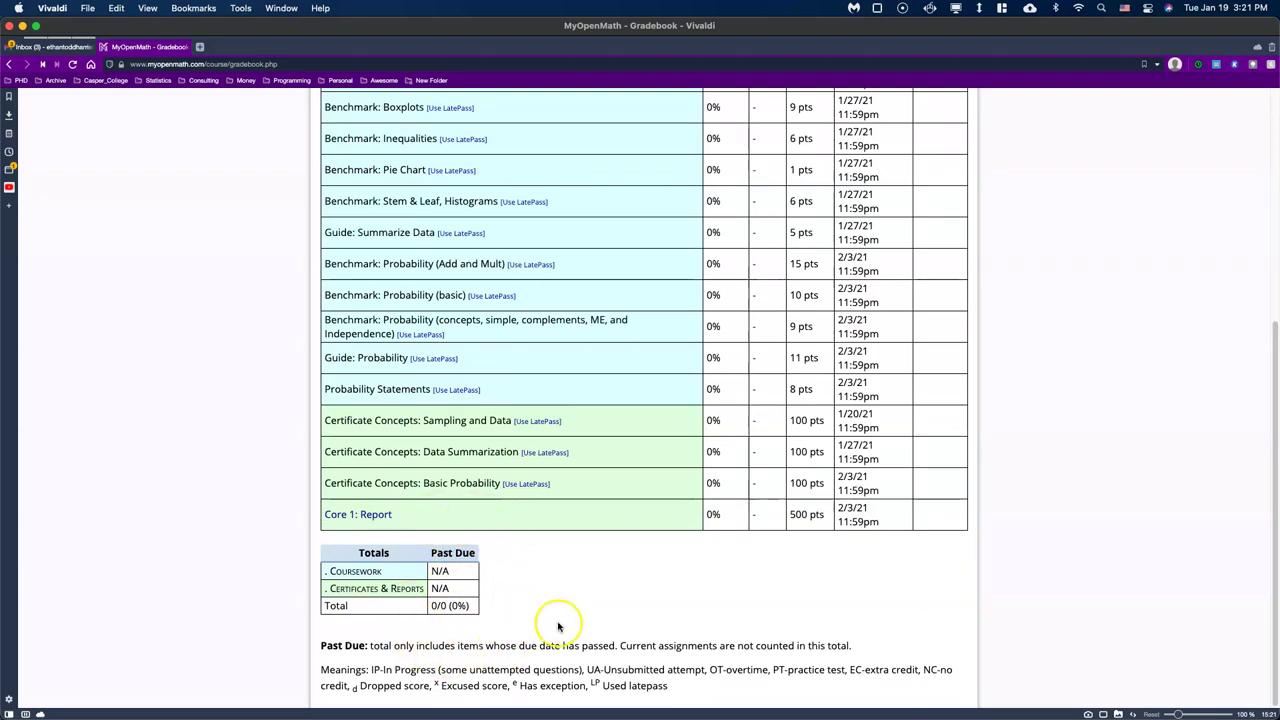
scroll(558, 627, "up", 10)
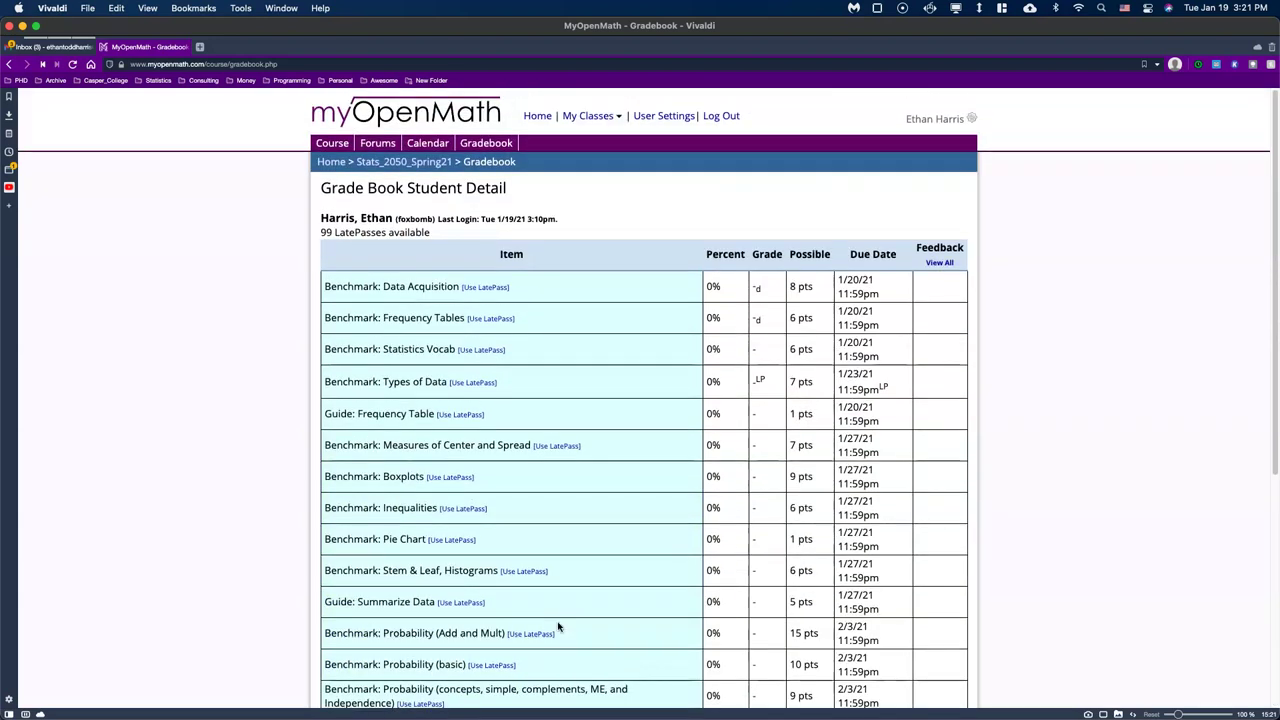